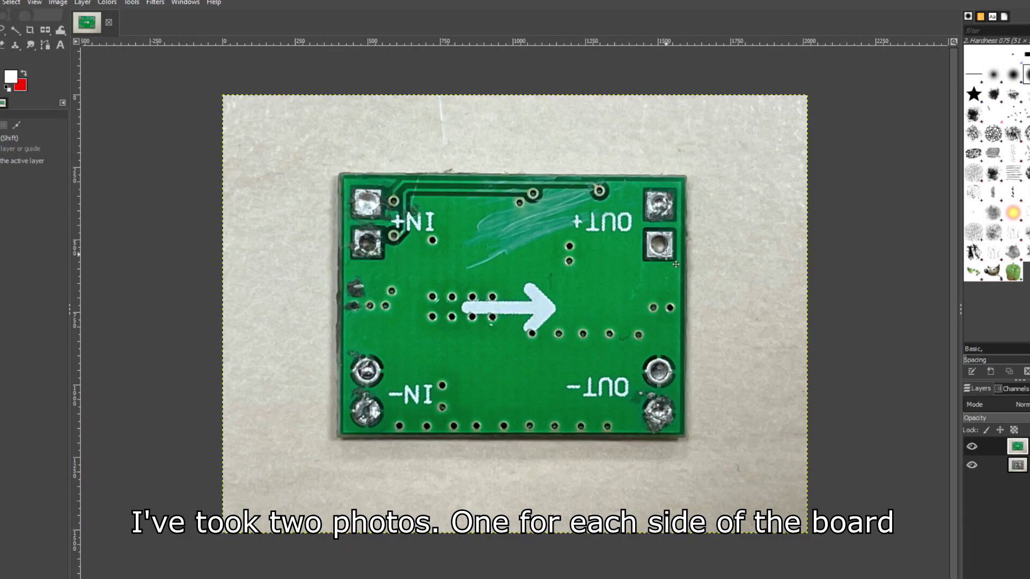
Toggle the upper photo layer's visibility to compare the two sides of the circuit board
{"action": "left_click", "coordinate": [971, 448]}
{"action": "left_click", "coordinate": [972, 448]}
{"action": "left_click", "coordinate": [971, 447]}
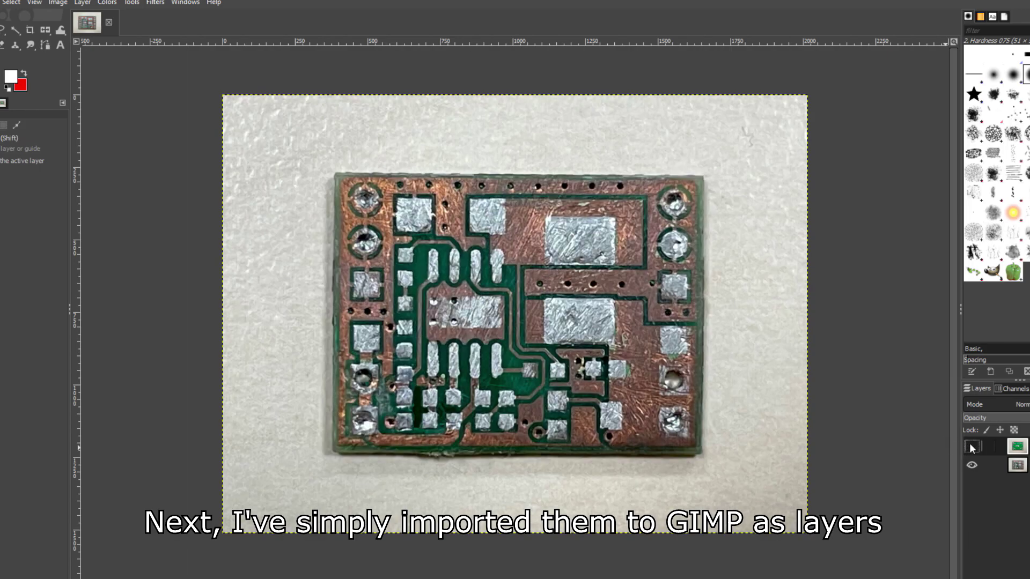
{"action": "left_click", "coordinate": [972, 447]}
{"action": "left_click", "coordinate": [971, 447]}
{"action": "left_click", "coordinate": [972, 447]}
Undo the freehand red stroke painted along the trace from the lower IN+ via
{"action": "middle_click_drag", "start_coordinate": [795, 421], "coordinate": [766, 378]}
{"action": "scroll", "coordinate": [776, 388], "scroll_direction": "up", "scroll_amount": 2}
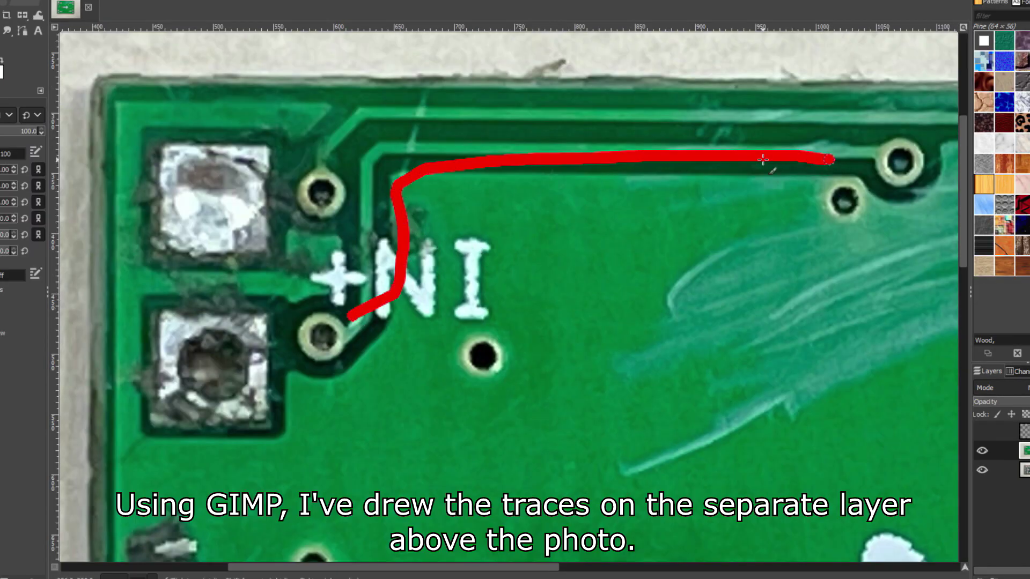
{"action": "key", "text": "ctrl+z"}
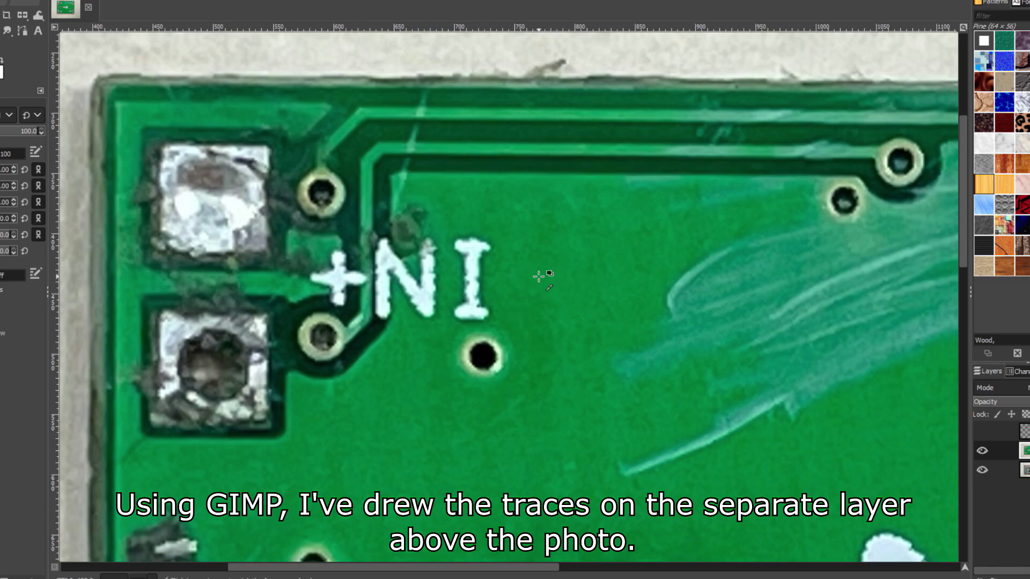
Toggle the visibility of the topmost drawing layer above the green board photo
{"action": "left_click", "coordinate": [983, 434]}
{"action": "left_click", "coordinate": [983, 431]}
{"action": "left_click", "coordinate": [981, 425]}
{"action": "left_click", "coordinate": [981, 425]}
{"action": "left_click", "coordinate": [981, 425]}
{"action": "left_click", "coordinate": [981, 425]}
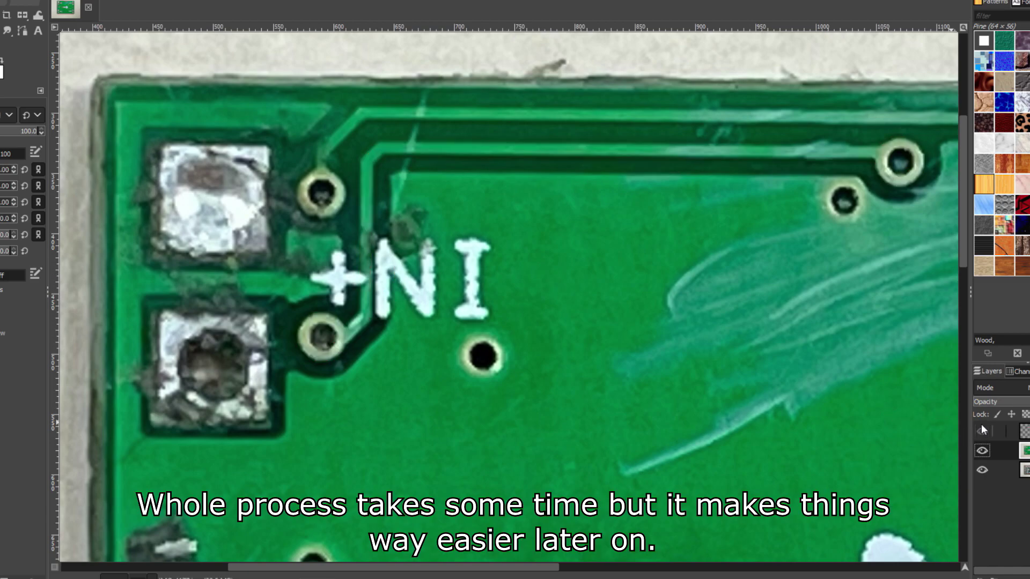
{"action": "left_click", "coordinate": [980, 425]}
{"action": "left_click", "coordinate": [981, 425]}
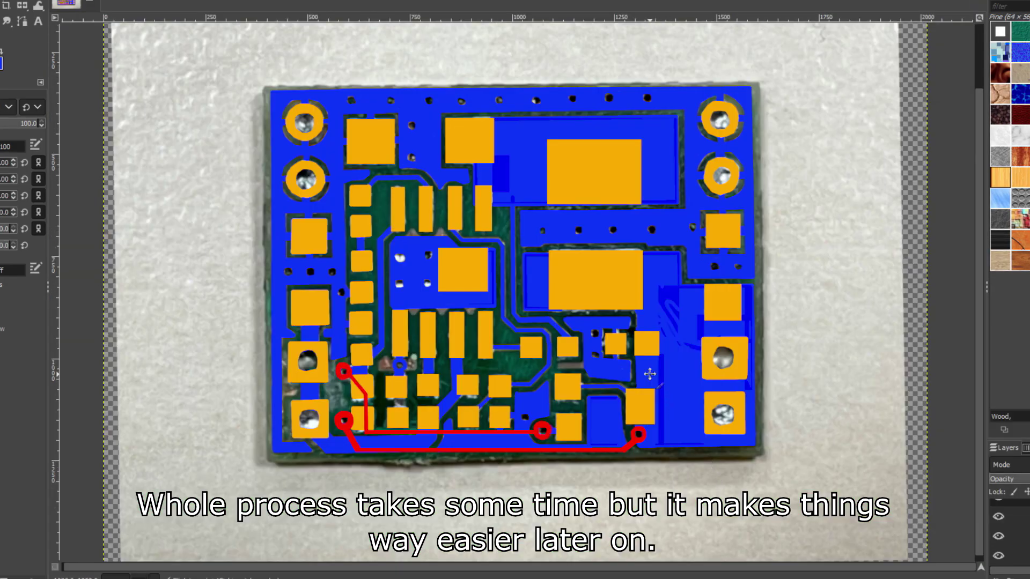
Toggle the overlay layers to compare the mapped solder pads, copper areas and traces with the board photo
{"action": "middle_click_drag", "start_coordinate": [650, 374], "coordinate": [621, 368]}
{"action": "scroll", "coordinate": [450, 359], "scroll_direction": "up", "scroll_amount": 1}
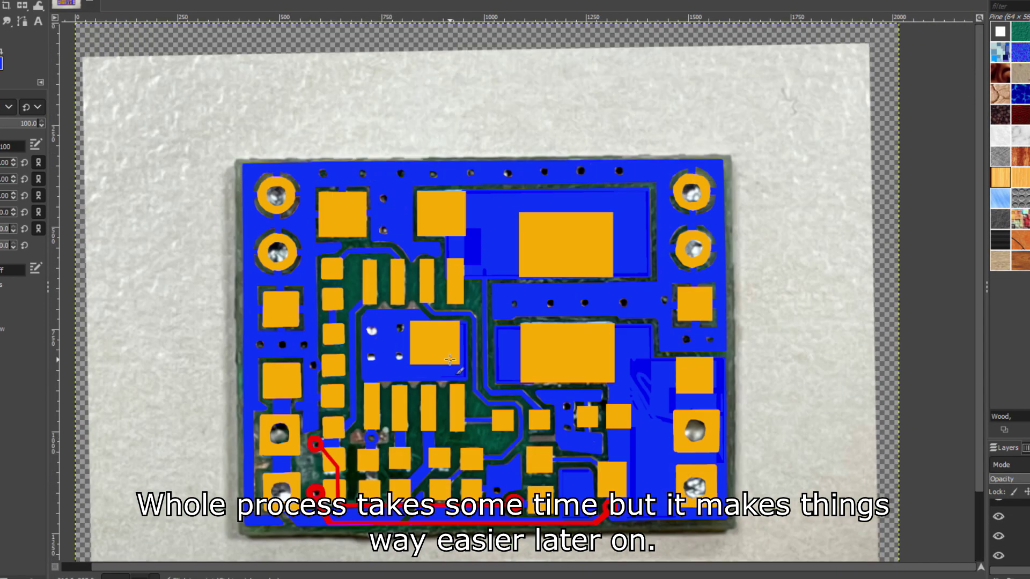
{"action": "middle_click_drag", "start_coordinate": [450, 360], "coordinate": [465, 251]}
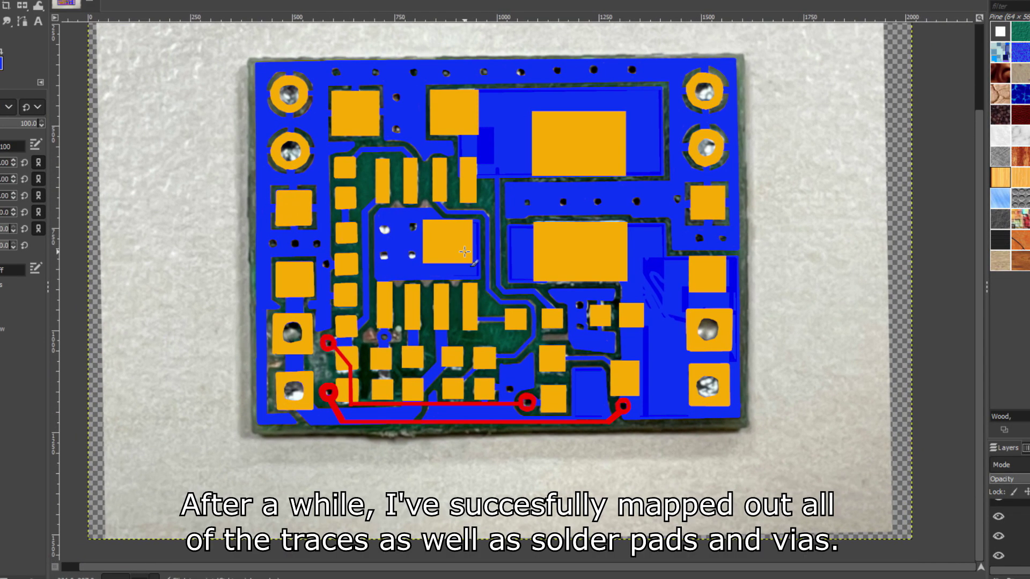
{"action": "left_click", "coordinate": [1000, 518]}
{"action": "left_click", "coordinate": [1000, 518]}
{"action": "left_click", "coordinate": [998, 537]}
{"action": "left_click", "coordinate": [999, 536]}
{"action": "left_click", "coordinate": [999, 509]}
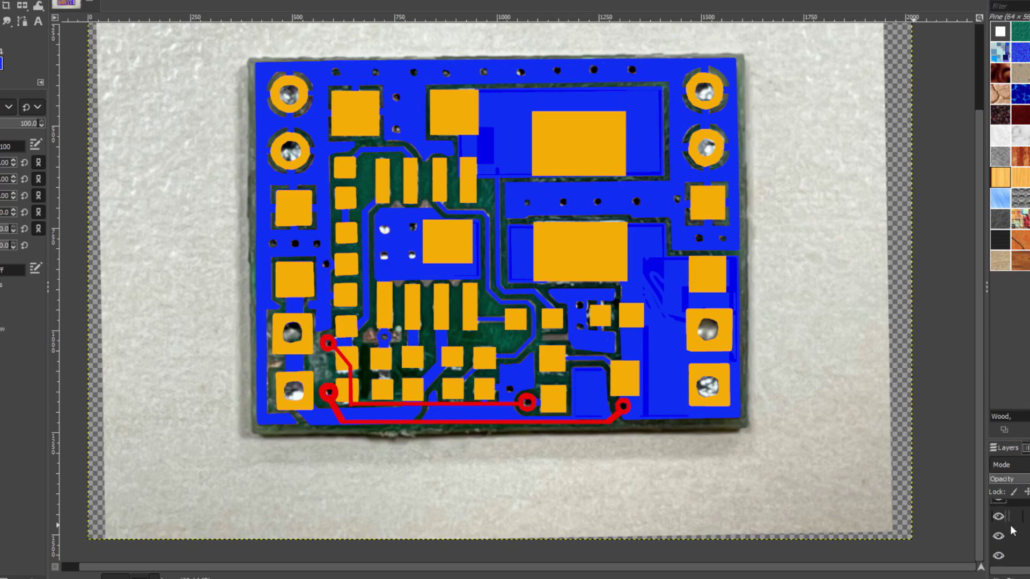
{"action": "left_click", "coordinate": [999, 555]}
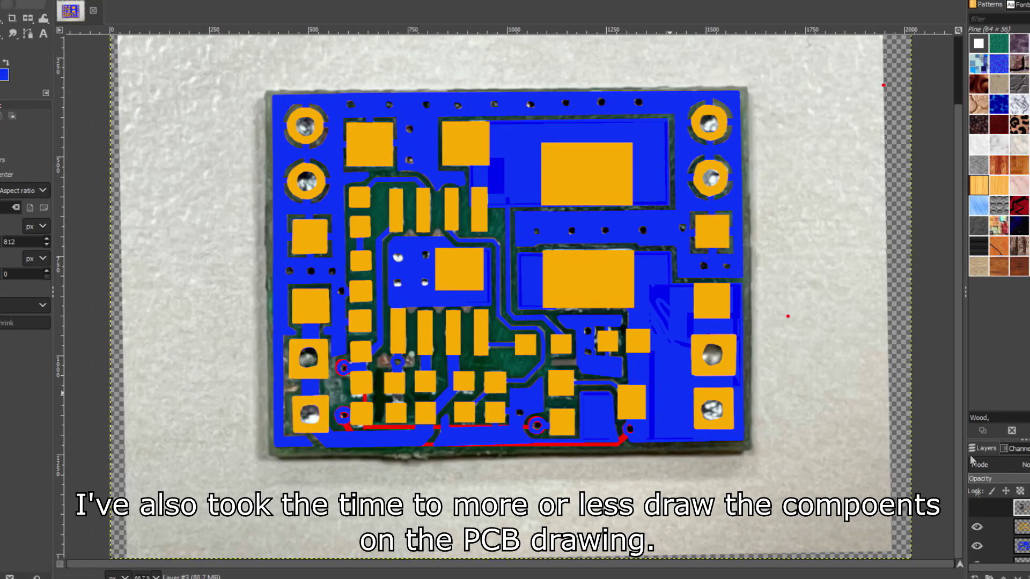
Show the component drawing layer and examine how the drawn components connect to the pads and traces
{"action": "left_click", "coordinate": [977, 508]}
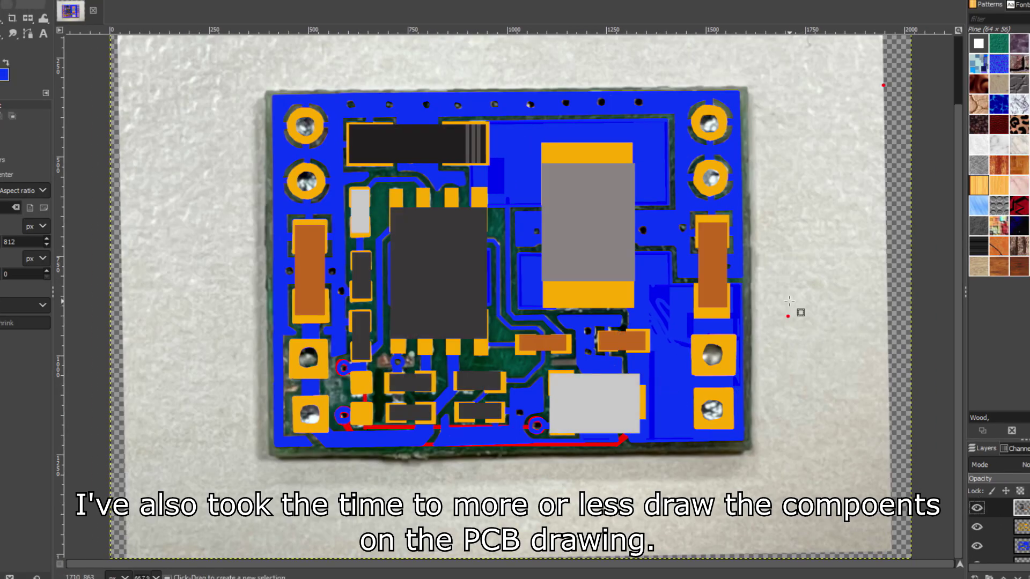
{"action": "middle_click_drag", "start_coordinate": [782, 300], "coordinate": [773, 337]}
{"action": "scroll", "coordinate": [452, 307], "scroll_direction": "up", "scroll_amount": 2, "text": "ctrl"}
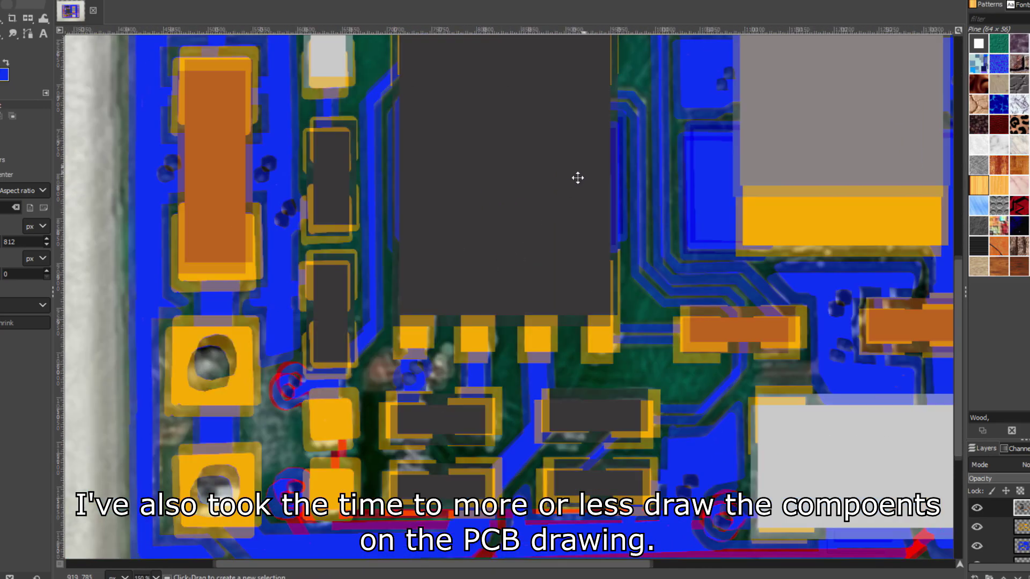
{"action": "middle_click_drag", "start_coordinate": [577, 178], "coordinate": [593, 164]}
{"action": "middle_click_drag", "start_coordinate": [762, 531], "coordinate": [466, 490]}
{"action": "middle_click_drag", "start_coordinate": [642, 266], "coordinate": [521, 506]}
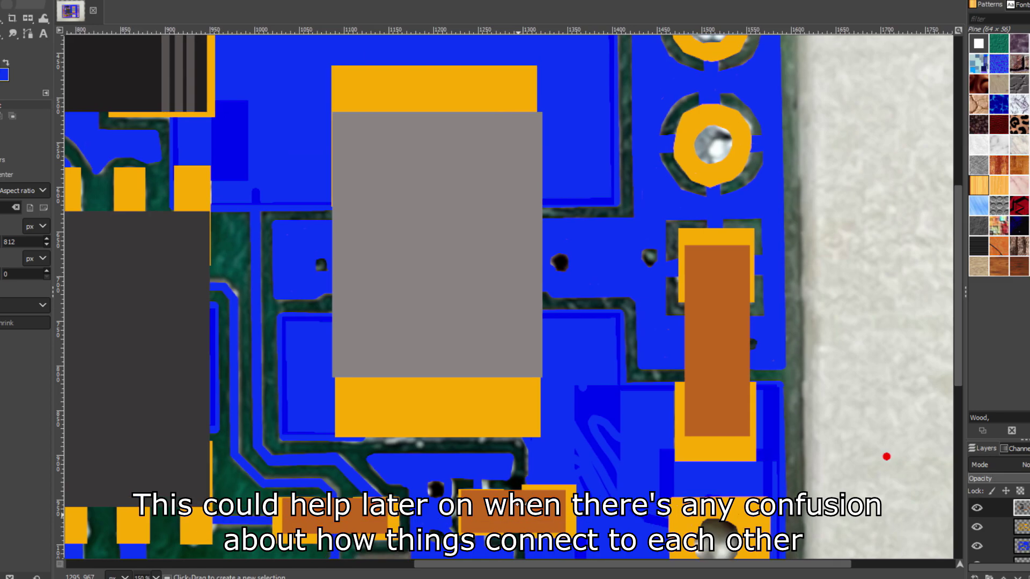
{"action": "middle_click_drag", "start_coordinate": [346, 115], "coordinate": [741, 187]}
{"action": "scroll", "coordinate": [588, 411], "scroll_direction": "up", "scroll_amount": 2, "text": "ctrl"}
{"action": "scroll", "coordinate": [585, 406], "scroll_direction": "down", "scroll_amount": 5, "text": "ctrl"}
{"action": "scroll", "coordinate": [586, 405], "scroll_direction": "down", "scroll_amount": 4}
{"action": "scroll", "coordinate": [582, 349], "scroll_direction": "right", "scroll_amount": 2}
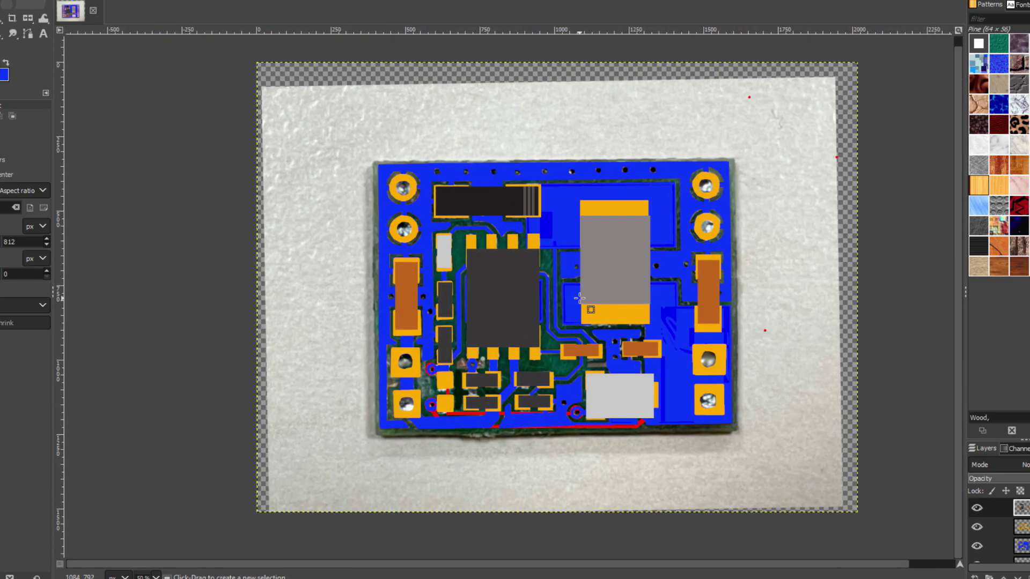
Toggle the component layer's visibility to compare the board drawing with and without components
{"action": "left_click", "coordinate": [977, 508]}
{"action": "left_click", "coordinate": [977, 507]}
{"action": "left_click", "coordinate": [976, 507]}
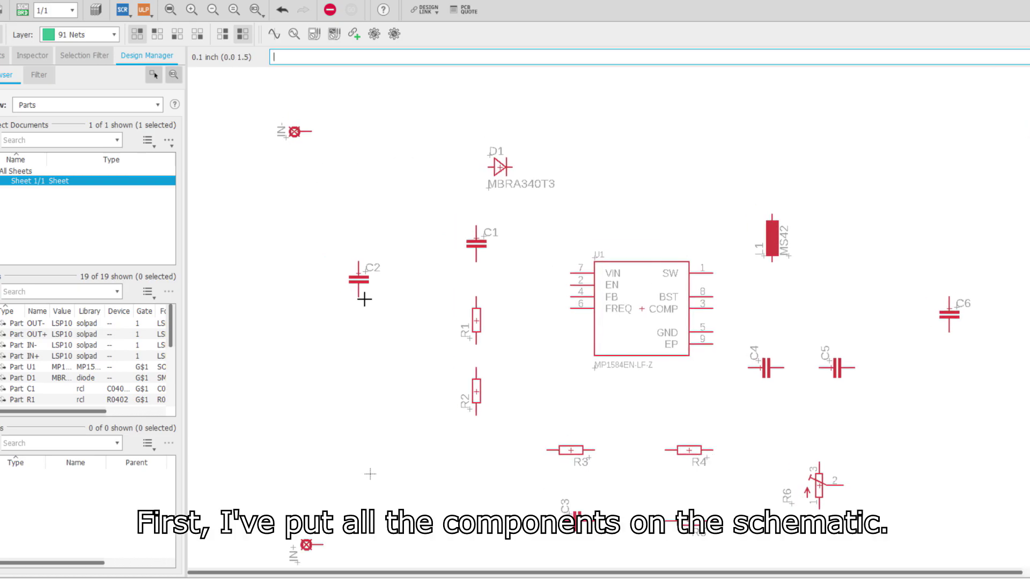
Switch to EAGLE and examine the regulator schematic's components and the nets wired around the MP1584EN-LF-Z chip
{"action": "scroll", "coordinate": [482, 299], "scroll_direction": "down", "scroll_amount": 3}
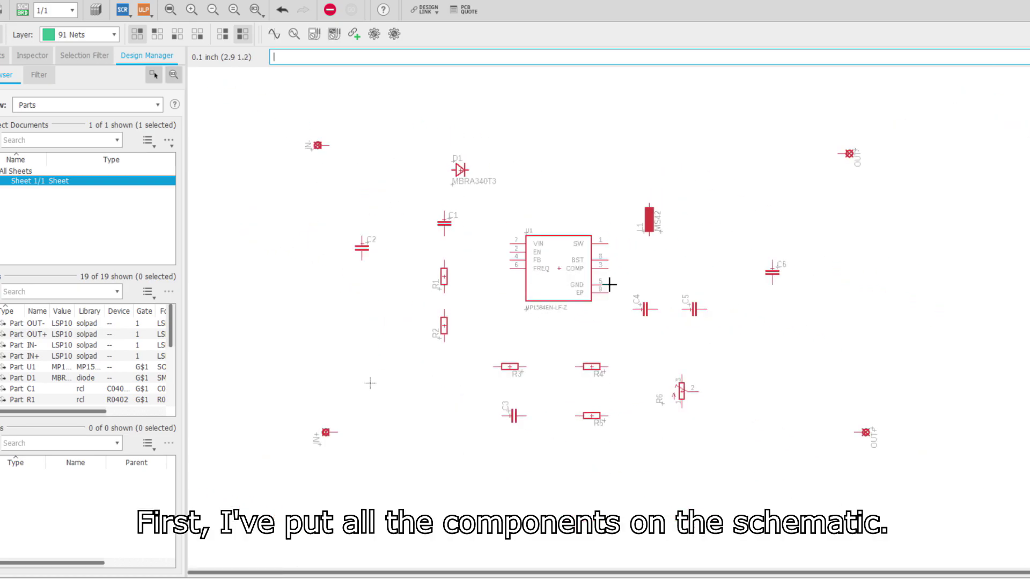
{"action": "scroll", "coordinate": [608, 284], "scroll_direction": "up", "scroll_amount": 5}
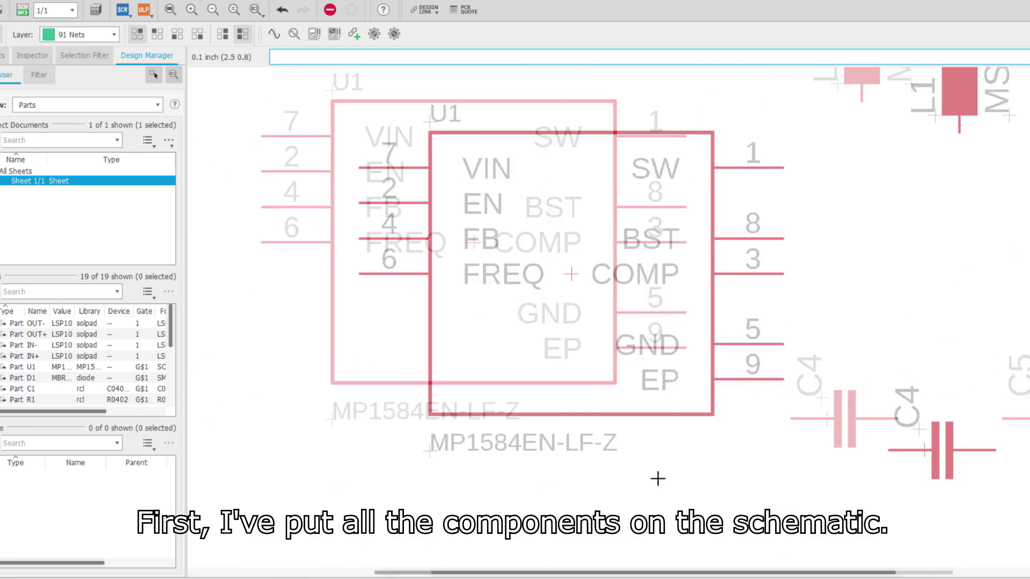
{"action": "scroll", "coordinate": [685, 480], "scroll_direction": "down", "scroll_amount": 2}
{"action": "middle_click_drag", "start_coordinate": [692, 430], "coordinate": [641, 143]}
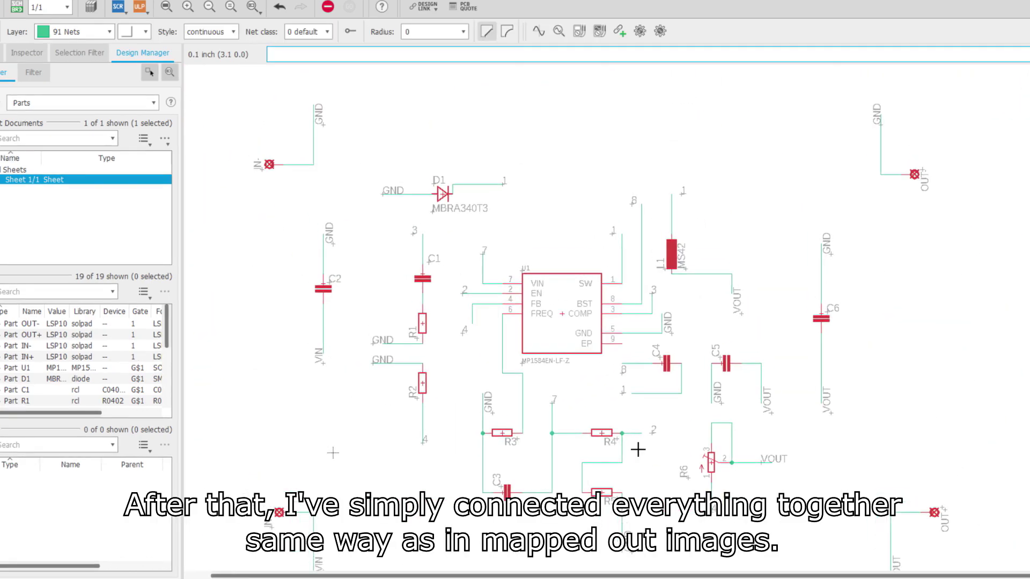
{"action": "scroll", "coordinate": [638, 450], "scroll_direction": "up", "scroll_amount": 4}
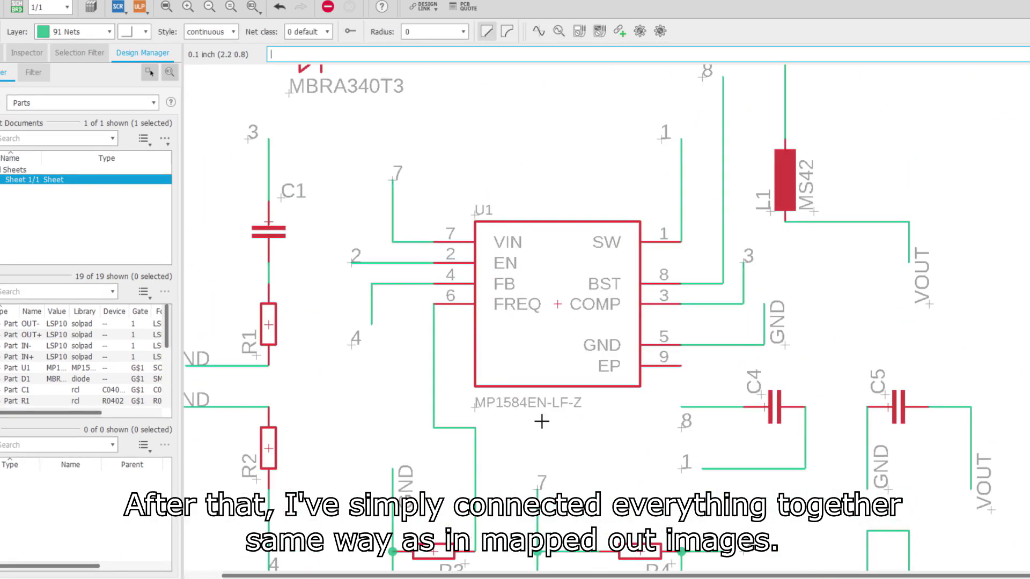
{"action": "middle_click_drag", "start_coordinate": [692, 337], "coordinate": [768, 296]}
{"action": "middle_click_drag", "start_coordinate": [845, 372], "coordinate": [421, 485]}
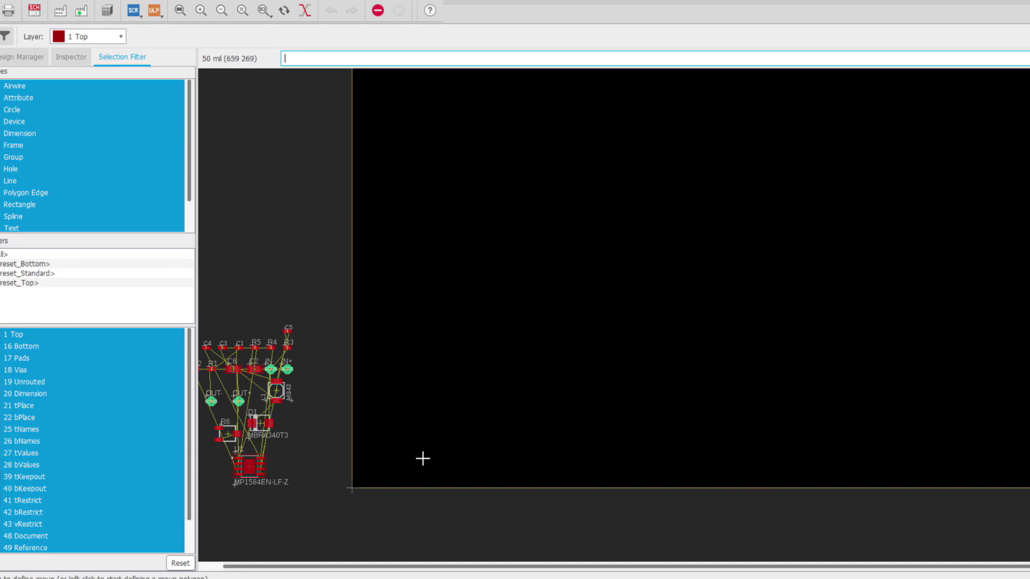
Move the MP1584EN-LF-Z chip U1 from the group of unplaced parts into the board outline
{"action": "middle_click_drag", "start_coordinate": [374, 384], "coordinate": [619, 379]}
{"action": "scroll", "coordinate": [521, 452], "scroll_direction": "down", "scroll_amount": 1}
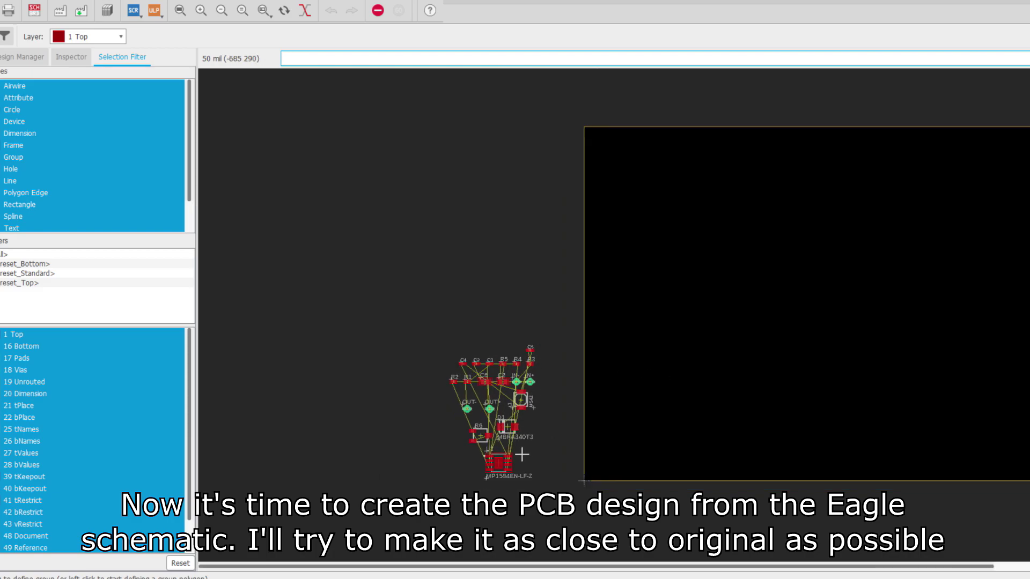
{"action": "scroll", "coordinate": [523, 448], "scroll_direction": "up", "scroll_amount": 2}
{"action": "scroll", "coordinate": [523, 448], "scroll_direction": "up", "scroll_amount": 2}
{"action": "middle_click_drag", "start_coordinate": [523, 484], "coordinate": [533, 421]}
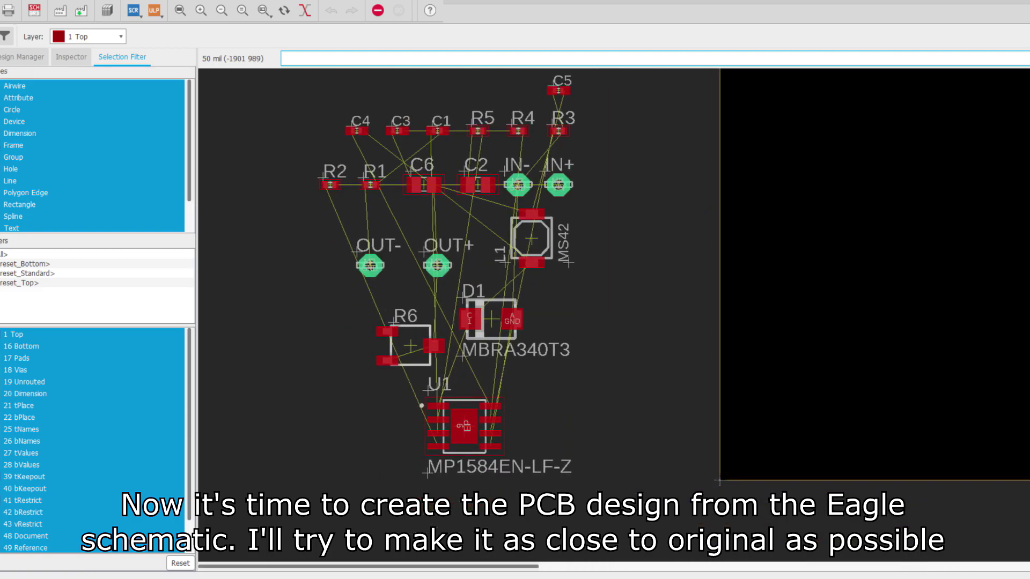
{"action": "middle_click_drag", "start_coordinate": [801, 291], "coordinate": [503, 432]}
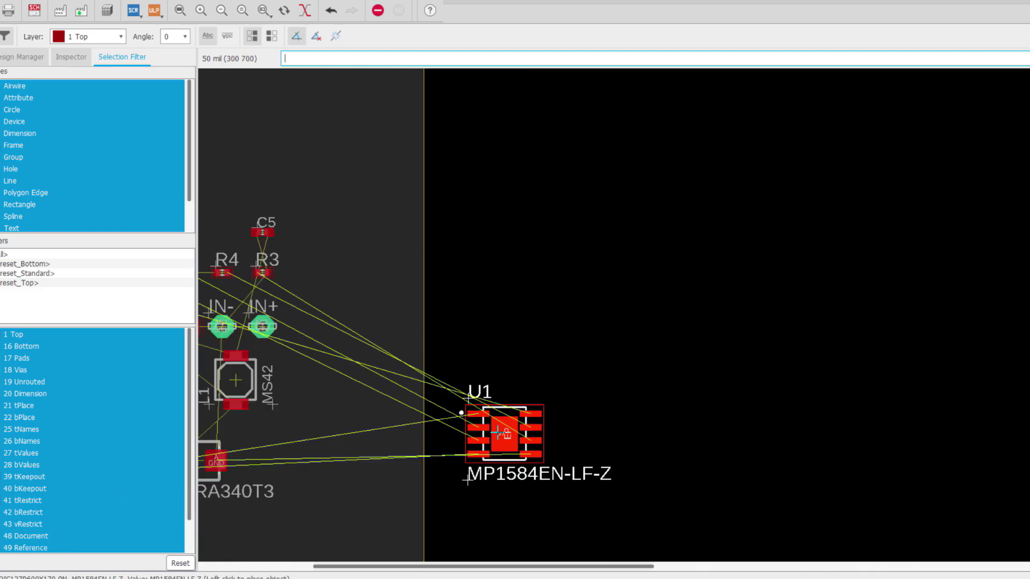
{"action": "scroll", "coordinate": [494, 430], "scroll_direction": "down", "scroll_amount": 1}
{"action": "middle_click_drag", "start_coordinate": [590, 414], "coordinate": [388, 431]}
{"action": "scroll", "coordinate": [395, 431], "scroll_direction": "down", "scroll_amount": 1}
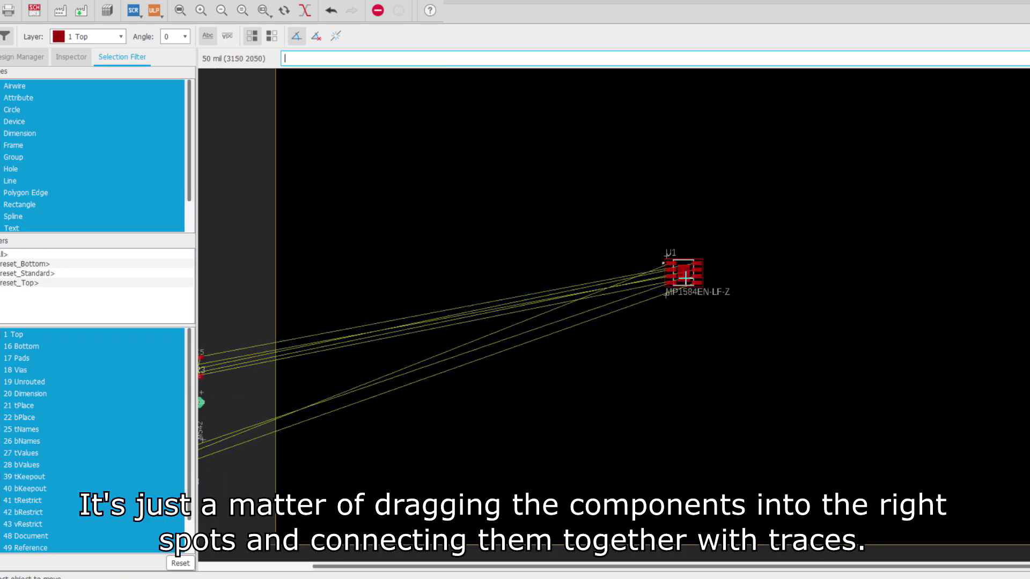
{"action": "left_click", "coordinate": [685, 276]}
{"action": "middle_click_drag", "start_coordinate": [596, 368], "coordinate": [762, 351]}
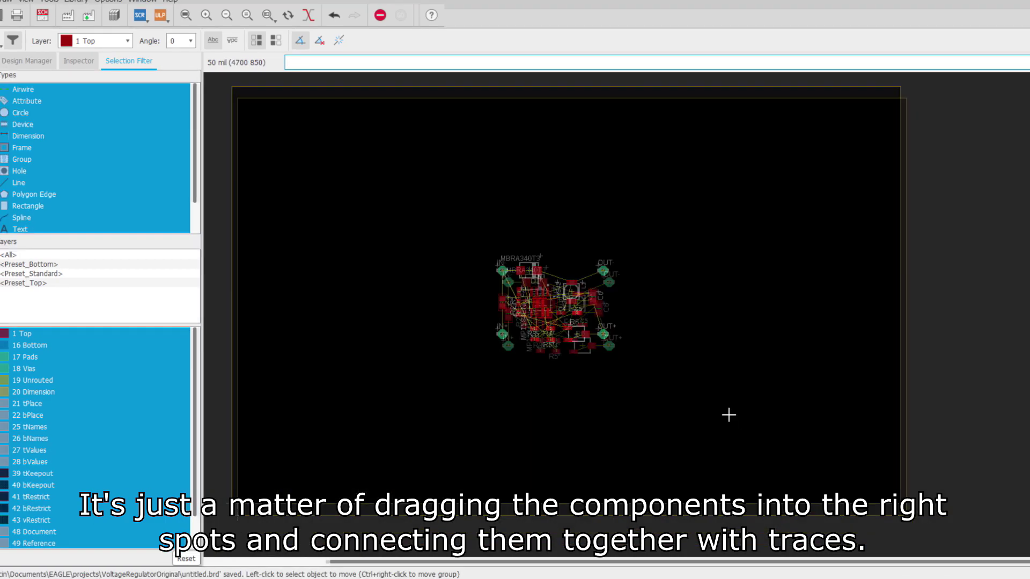
Examine the component placement on the board and the airwires between the pads around U1, L1 and C6
{"action": "scroll", "coordinate": [552, 232], "scroll_direction": "down", "scroll_amount": 3}
{"action": "scroll", "coordinate": [561, 275], "scroll_direction": "up", "scroll_amount": 4}
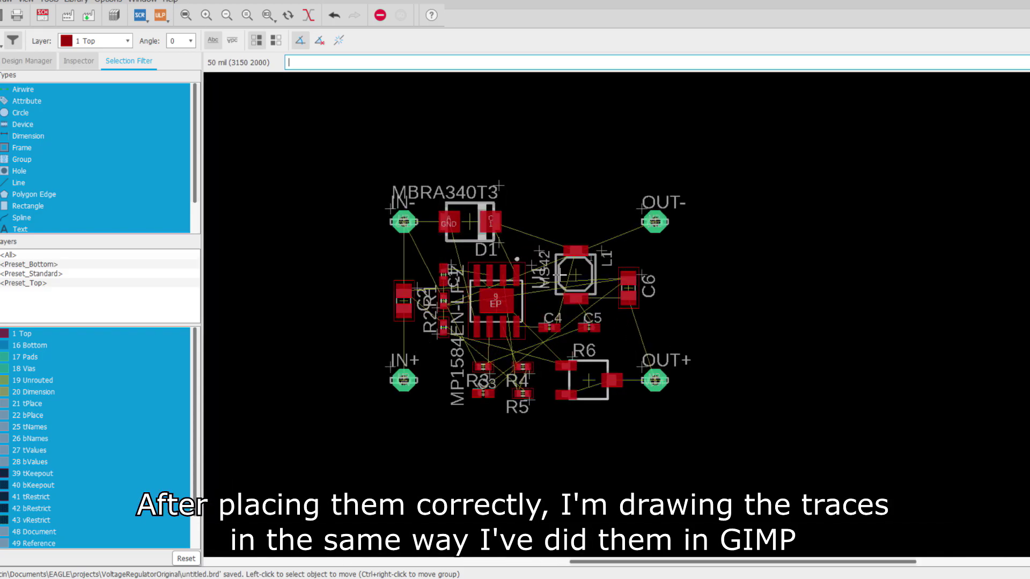
{"action": "scroll", "coordinate": [561, 274], "scroll_direction": "up", "scroll_amount": 3}
{"action": "middle_click_drag", "start_coordinate": [580, 300], "coordinate": [588, 339]}
{"action": "scroll", "coordinate": [449, 247], "scroll_direction": "up", "scroll_amount": 2}
{"action": "middle_click_drag", "start_coordinate": [466, 275], "coordinate": [489, 164]}
{"action": "middle_click_drag", "start_coordinate": [816, 333], "coordinate": [695, 466]}
{"action": "scroll", "coordinate": [686, 433], "scroll_direction": "up", "scroll_amount": 1}
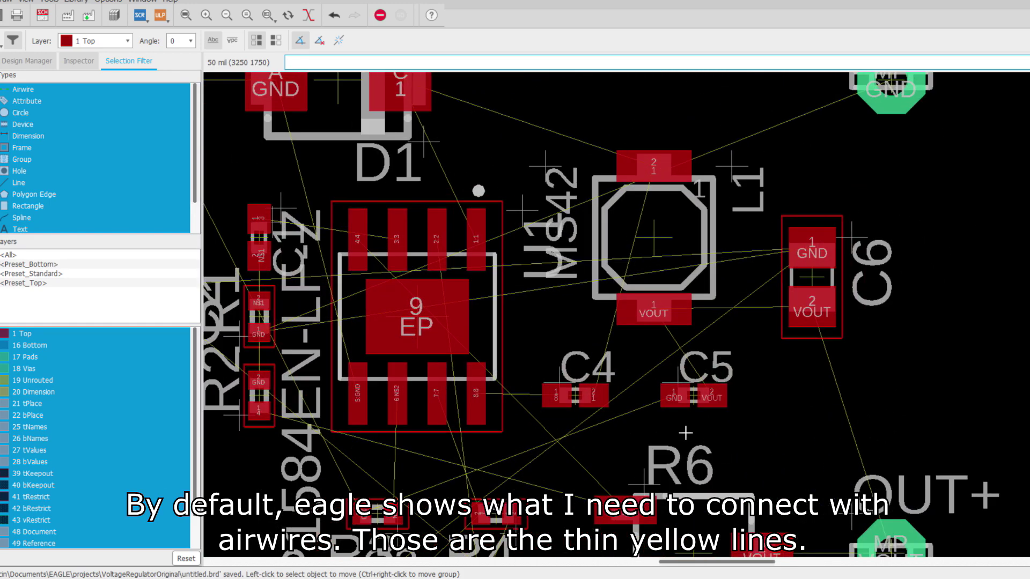
{"action": "scroll", "coordinate": [686, 433], "scroll_direction": "down", "scroll_amount": 4}
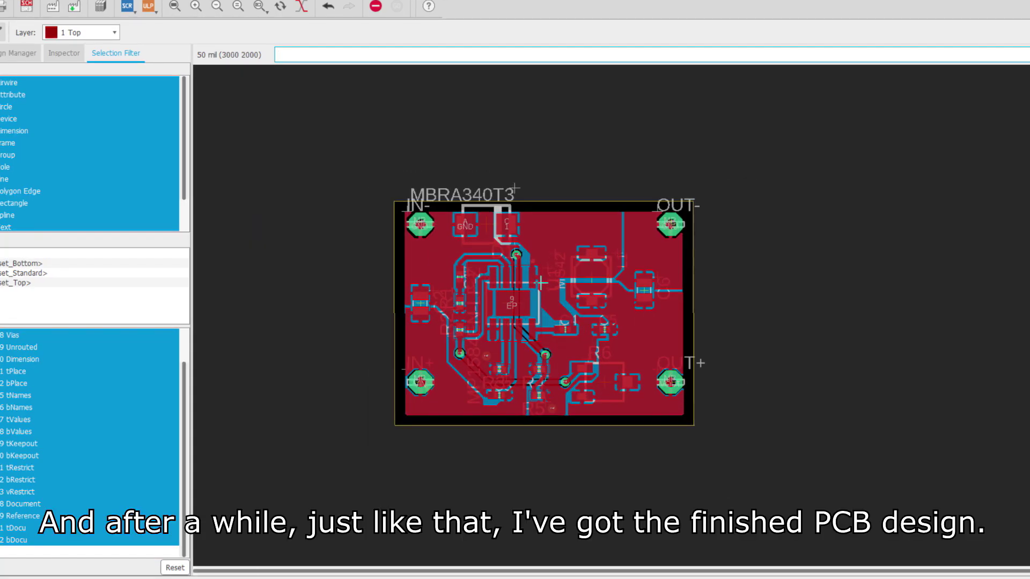
Examine the top copper pour, traces and vias of the routed regulator board
{"action": "scroll", "coordinate": [545, 294], "scroll_direction": "up", "scroll_amount": 5}
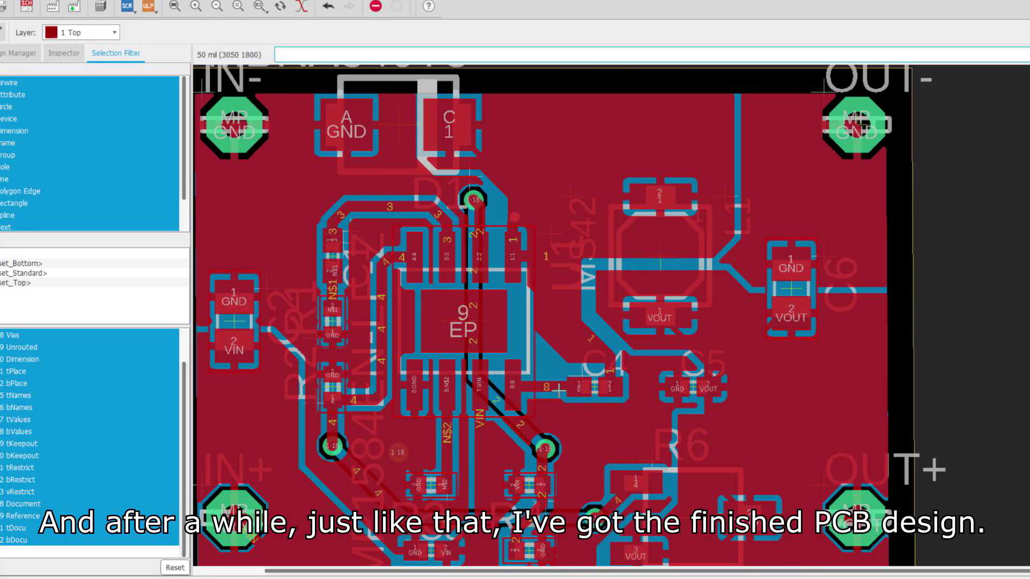
{"action": "middle_click_drag", "start_coordinate": [559, 390], "coordinate": [562, 326]}
{"action": "middle_click_drag", "start_coordinate": [423, 386], "coordinate": [534, 495]}
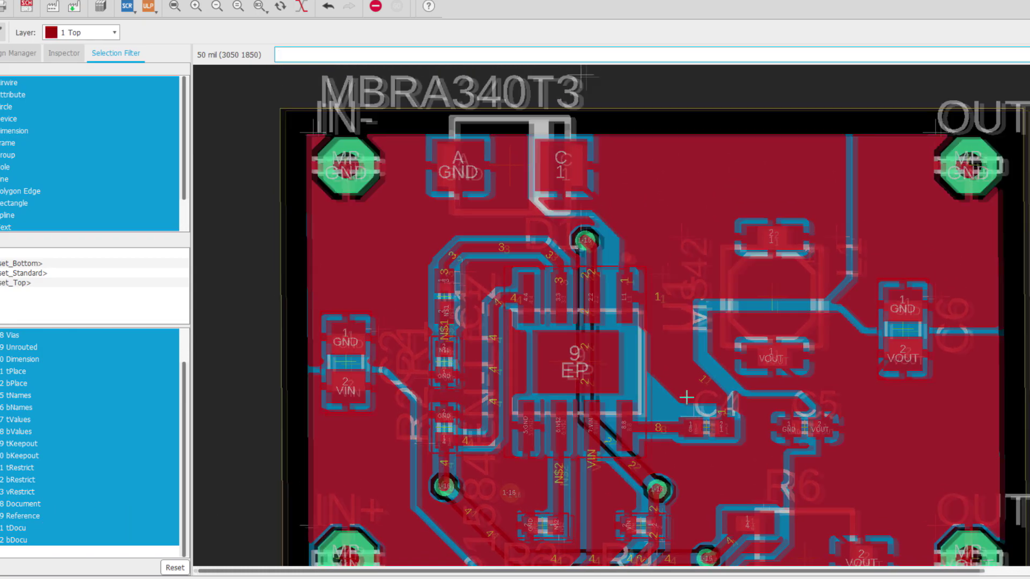
{"action": "middle_click_drag", "start_coordinate": [669, 405], "coordinate": [610, 372]}
{"action": "scroll", "coordinate": [610, 370], "scroll_direction": "up", "scroll_amount": 2}
{"action": "scroll", "coordinate": [610, 368], "scroll_direction": "down", "scroll_amount": 4}
{"action": "scroll", "coordinate": [610, 368], "scroll_direction": "down", "scroll_amount": 1}
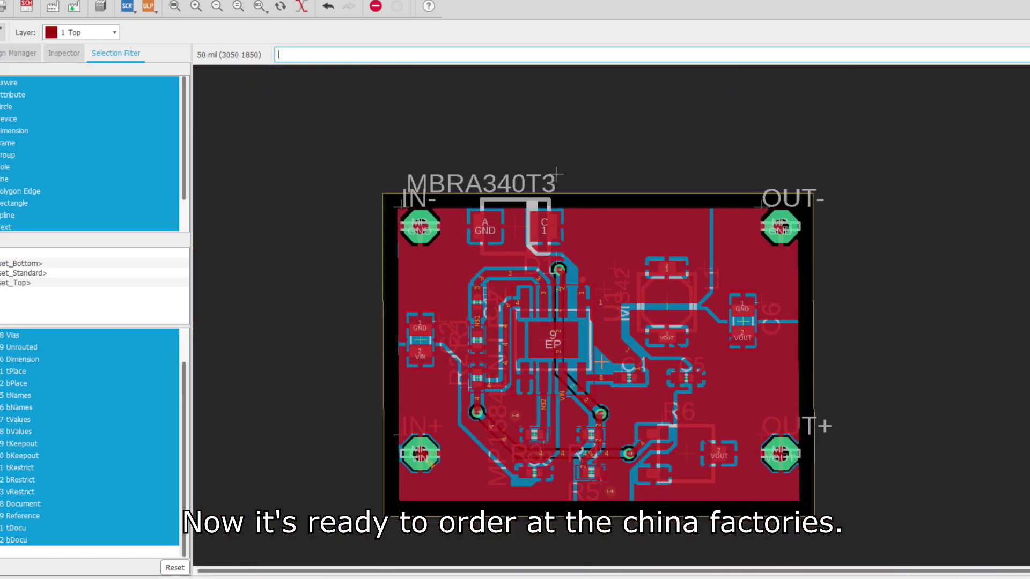
Set the active layer to 16 Bottom and examine the traces routed on the board's underside
{"action": "left_click", "coordinate": [107, 33]}
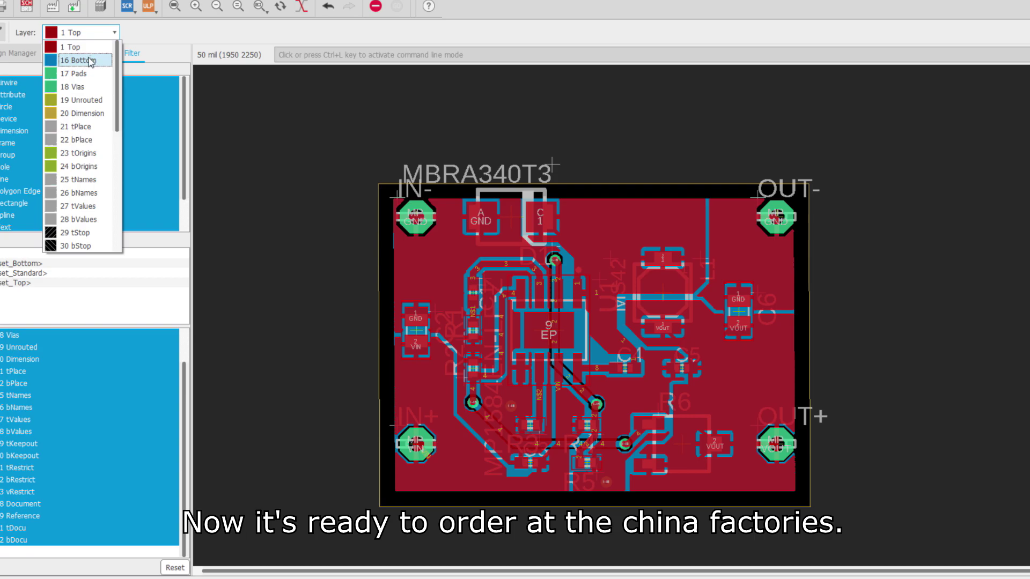
{"action": "left_click", "coordinate": [91, 61]}
{"action": "scroll", "coordinate": [492, 300], "scroll_direction": "up", "scroll_amount": 4}
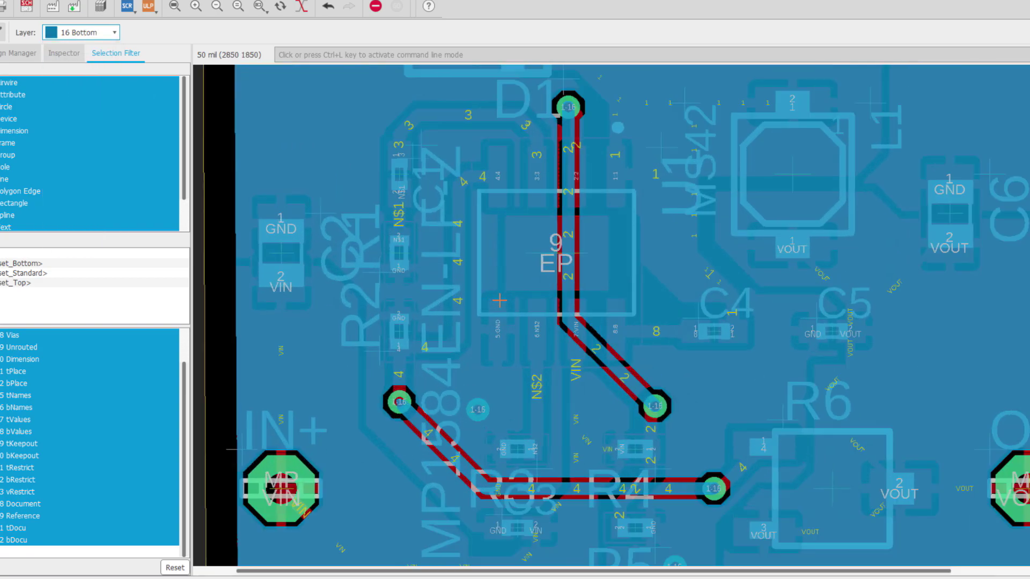
{"action": "scroll", "coordinate": [505, 301], "scroll_direction": "down", "scroll_amount": 3}
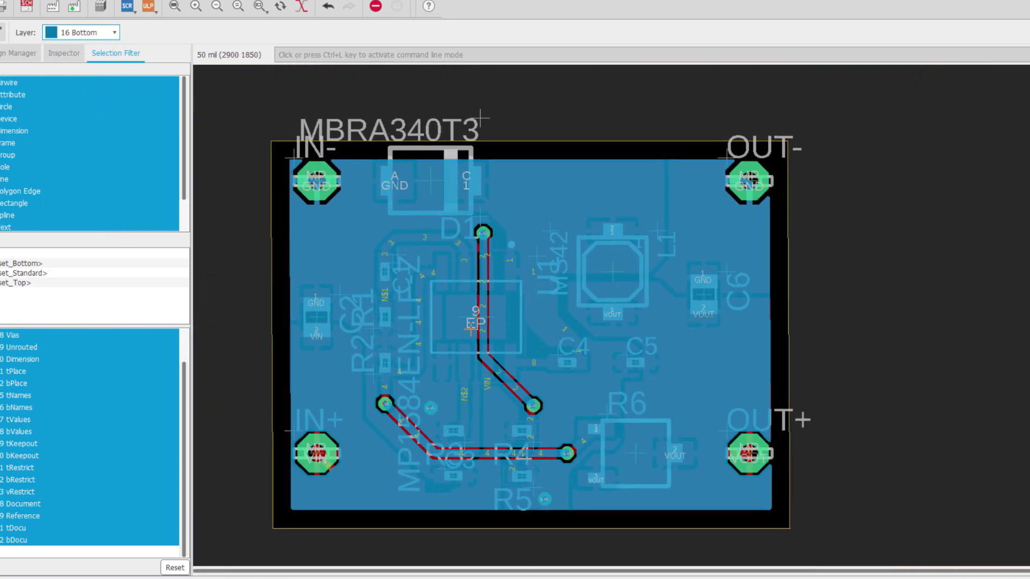
Set the active layer to 1 Top and examine the cloned regulator circuits on the combined board
{"action": "left_click", "coordinate": [81, 33]}
{"action": "left_click", "coordinate": [85, 56]}
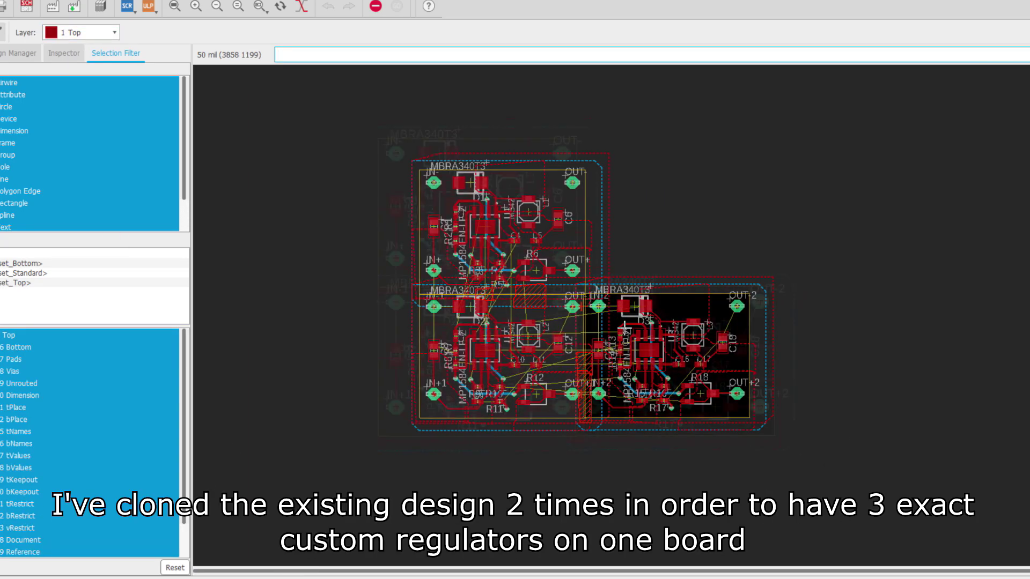
{"action": "scroll", "coordinate": [624, 325], "scroll_direction": "up", "scroll_amount": 5}
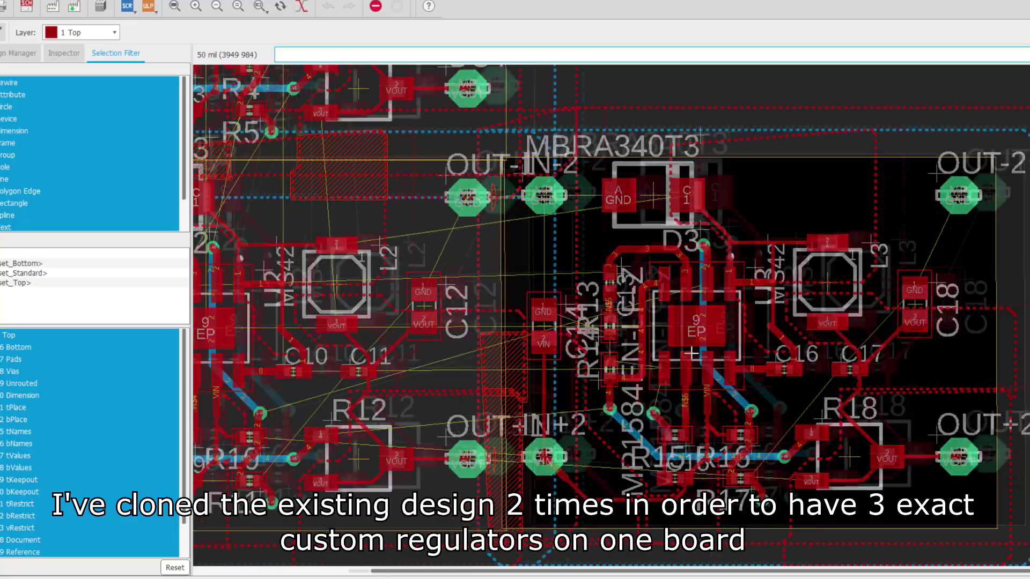
Examine how the three cloned regulator circuits sit together and where their polygon outlines overlap
{"action": "middle_click_drag", "start_coordinate": [692, 354], "coordinate": [822, 344]}
{"action": "middle_click_drag", "start_coordinate": [611, 344], "coordinate": [674, 333]}
{"action": "mouse_move", "coordinate": [446, 280]}
{"action": "middle_mouse_down"}
{"action": "mouse_move", "coordinate": [523, 335]}
{"action": "mouse_move", "coordinate": [559, 413]}
{"action": "mouse_move", "coordinate": [565, 485]}
{"action": "middle_mouse_up"}
{"action": "middle_click_drag", "start_coordinate": [631, 200], "coordinate": [631, 383]}
{"action": "middle_click_drag", "start_coordinate": [723, 368], "coordinate": [539, 196]}
{"action": "scroll", "coordinate": [601, 290], "scroll_direction": "up", "scroll_amount": 3}
{"action": "scroll", "coordinate": [609, 303], "scroll_direction": "down", "scroll_amount": 6}
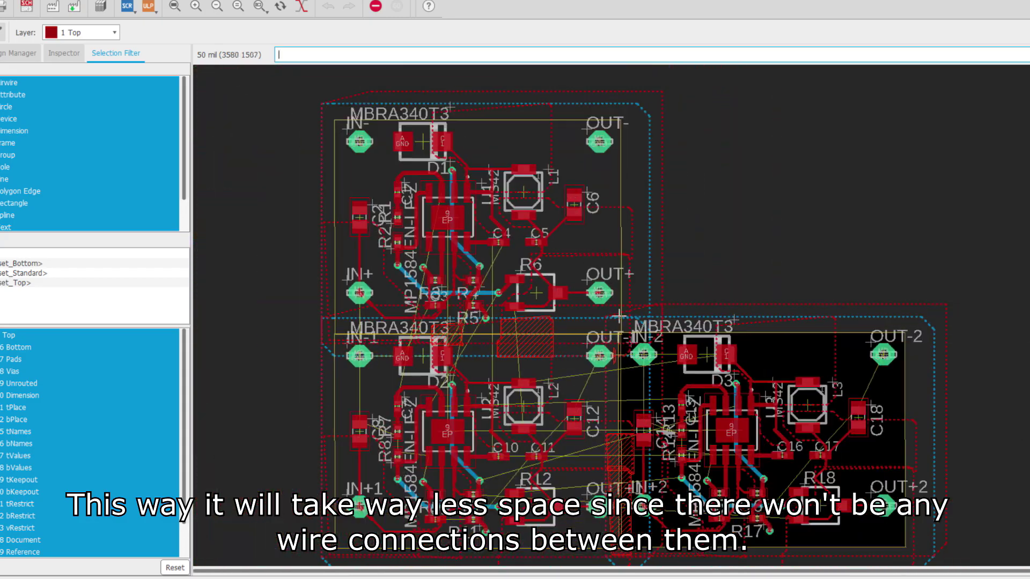
{"action": "middle_click_drag", "start_coordinate": [618, 316], "coordinate": [597, 283]}
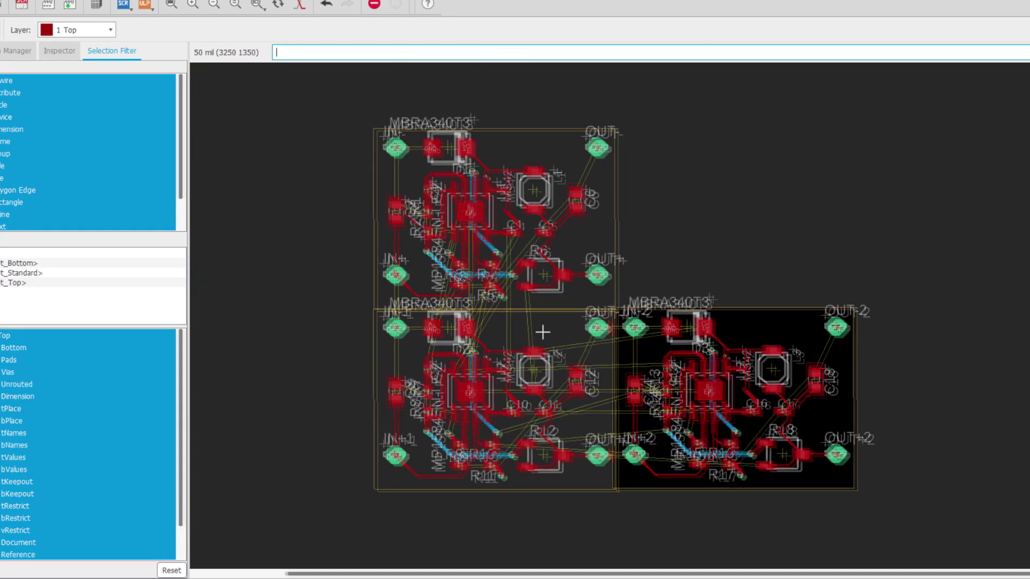
Examine the pads, traces and airwires of the three regulators on the layout without polygons
{"action": "scroll", "coordinate": [542, 333], "scroll_direction": "up", "scroll_amount": 1}
{"action": "middle_click_drag", "start_coordinate": [584, 280], "coordinate": [517, 308]}
{"action": "scroll", "coordinate": [480, 236], "scroll_direction": "up", "scroll_amount": 4}
{"action": "middle_click_drag", "start_coordinate": [479, 242], "coordinate": [596, 248]}
{"action": "middle_click_drag", "start_coordinate": [738, 439], "coordinate": [673, 205]}
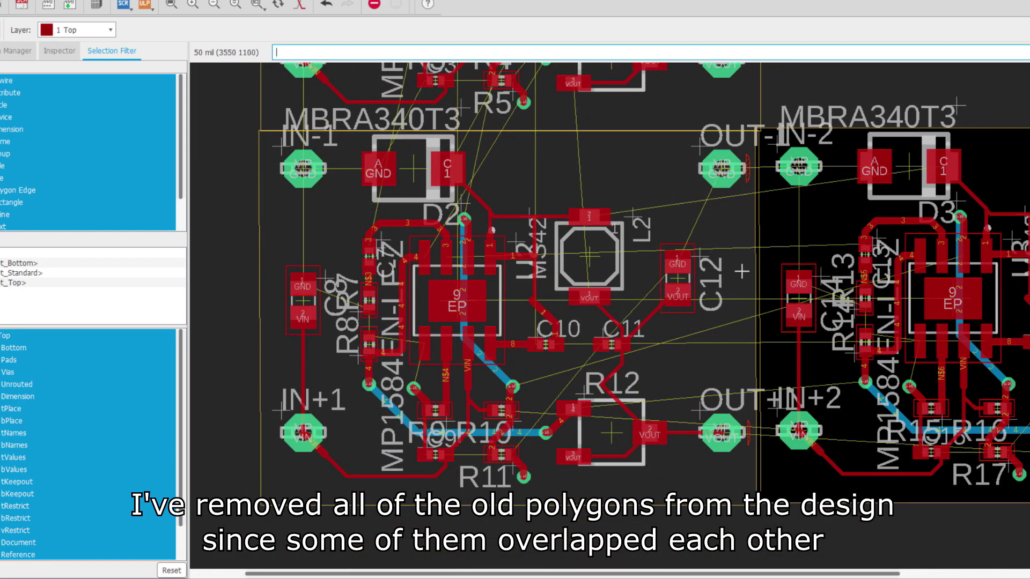
{"action": "middle_click_drag", "start_coordinate": [785, 295], "coordinate": [822, 382]}
{"action": "middle_click_drag", "start_coordinate": [500, 356], "coordinate": [589, 342]}
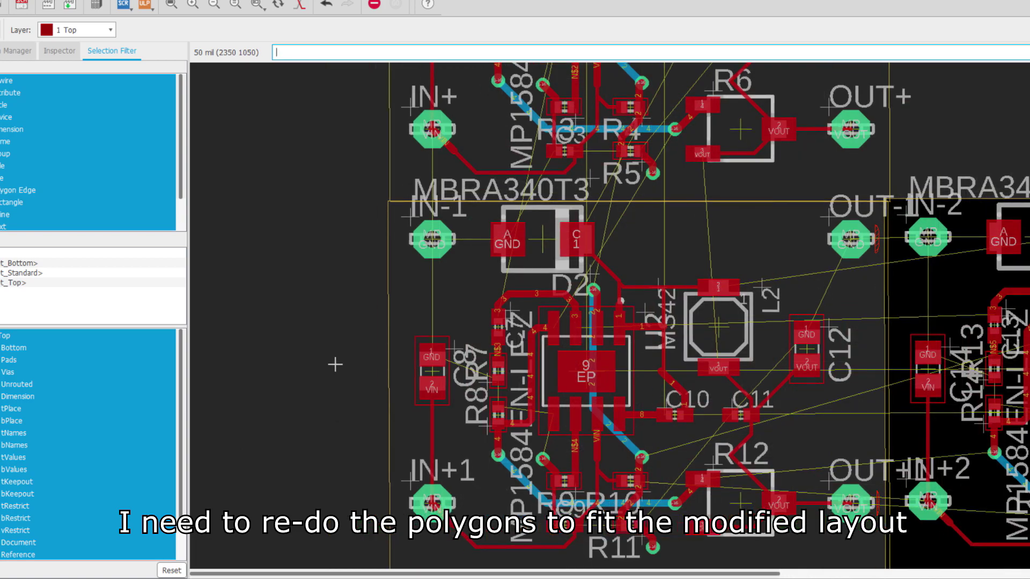
Delete the old board outlines and draw the new outline's edge beside the IN pads on layer 20 Dimension with width 3
{"action": "right_click", "coordinate": [388, 288]}
{"action": "left_click", "coordinate": [410, 331]}
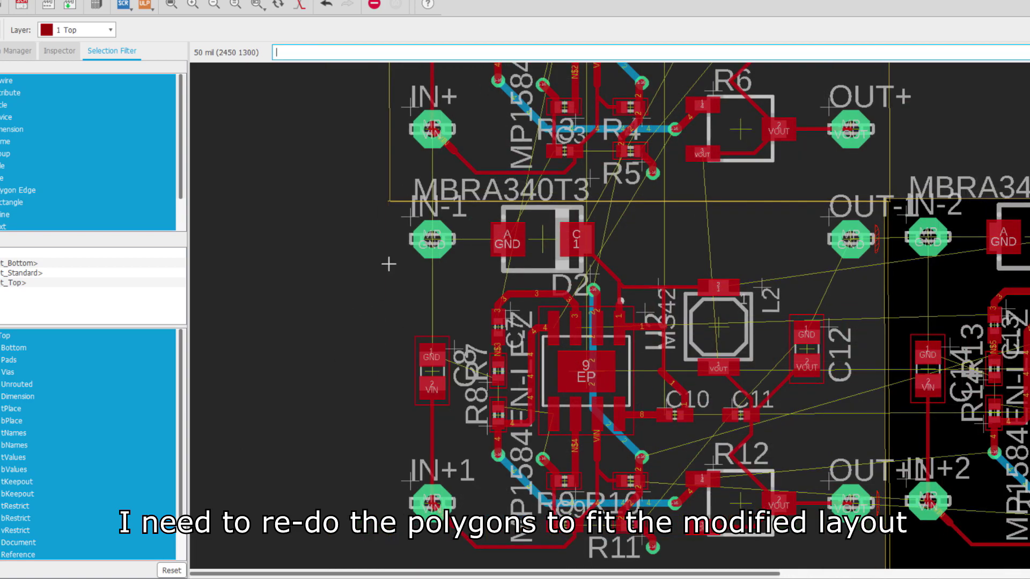
{"action": "right_click", "coordinate": [389, 173]}
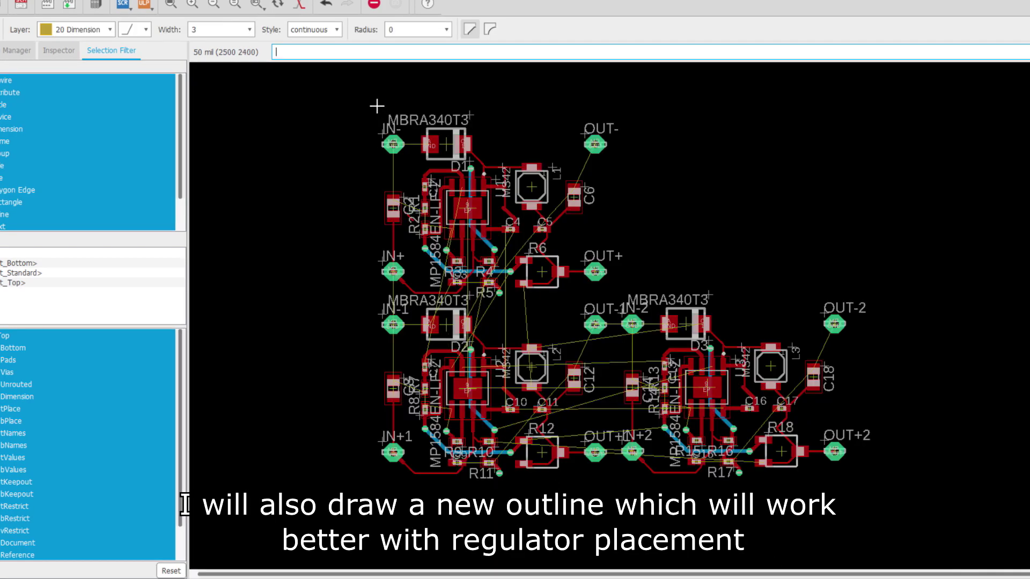
{"action": "left_click", "coordinate": [376, 106]}
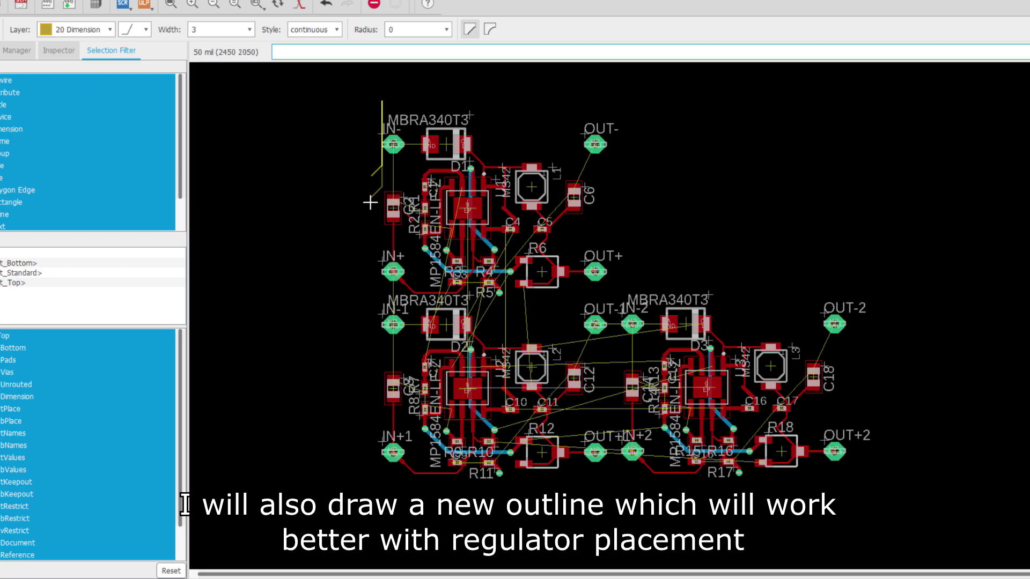
{"action": "left_click", "coordinate": [400, 482]}
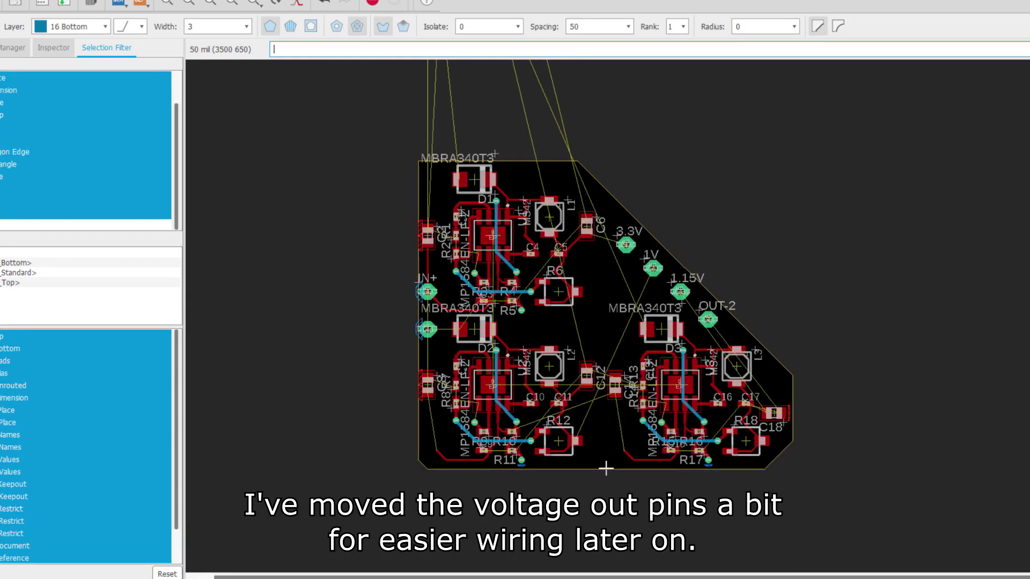
Examine the new angled board outline and the placement of the 3.3V, 1V, 1.15V and OUT-2 pads along its sloped edge
{"action": "scroll", "coordinate": [526, 370], "scroll_direction": "up", "scroll_amount": 3}
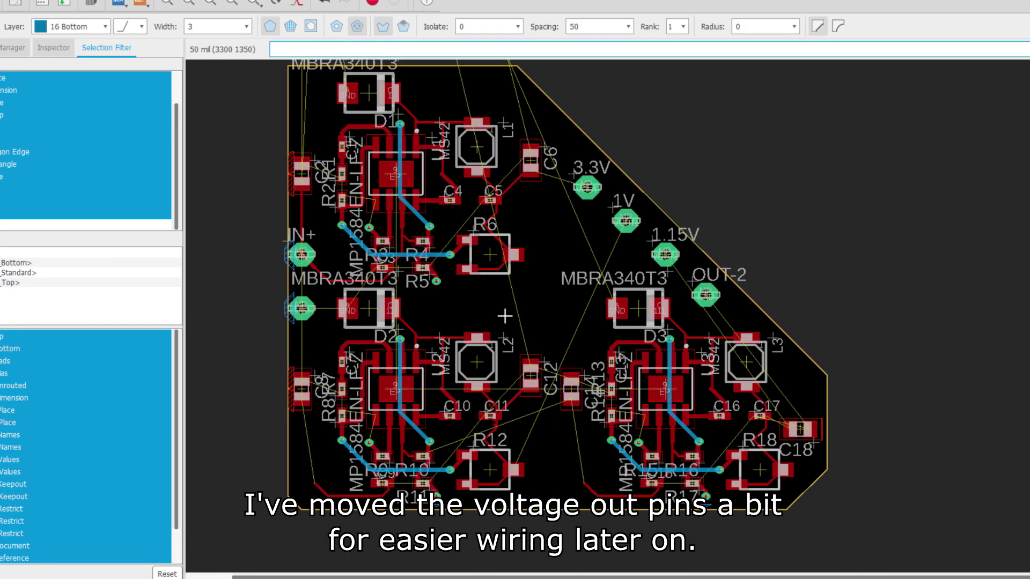
{"action": "scroll", "coordinate": [655, 215], "scroll_direction": "up", "scroll_amount": 3}
{"action": "scroll", "coordinate": [655, 215], "scroll_direction": "down", "scroll_amount": 5}
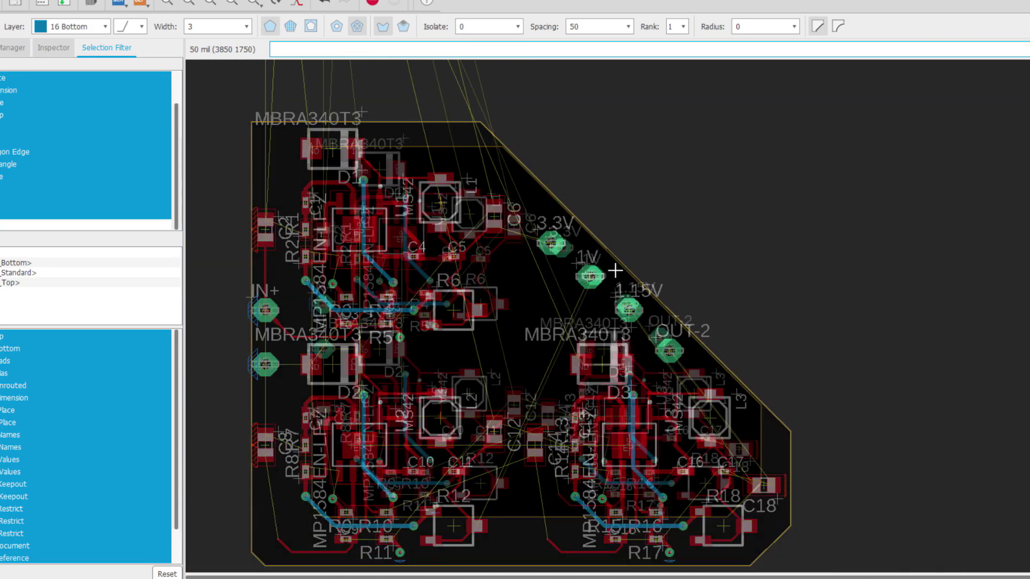
{"action": "scroll", "coordinate": [615, 270], "scroll_direction": "down", "scroll_amount": 1}
{"action": "middle_click_drag", "start_coordinate": [615, 270], "coordinate": [663, 329]}
{"action": "scroll", "coordinate": [533, 68], "scroll_direction": "up", "scroll_amount": 1}
{"action": "mouse_move", "coordinate": [533, 68]}
{"action": "middle_mouse_down"}
{"action": "mouse_move", "coordinate": [614, 396]}
{"action": "mouse_move", "coordinate": [571, 253]}
{"action": "mouse_move", "coordinate": [567, 70]}
{"action": "mouse_move", "coordinate": [548, 60]}
{"action": "middle_mouse_up"}
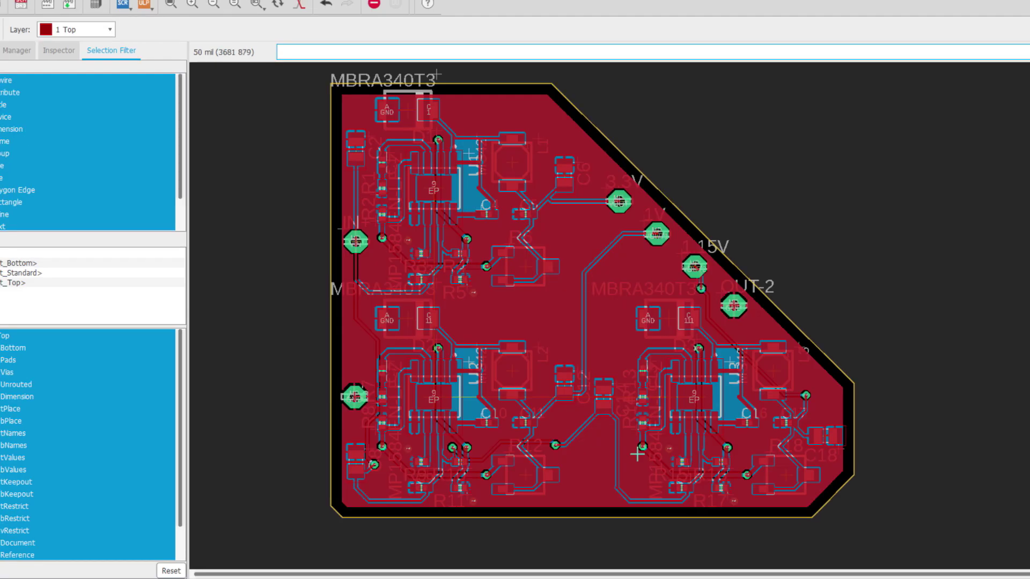
Examine the finished board's copper pours, routed traces and vias around the three regulators and output pads
{"action": "middle_click_drag", "start_coordinate": [669, 297], "coordinate": [599, 345]}
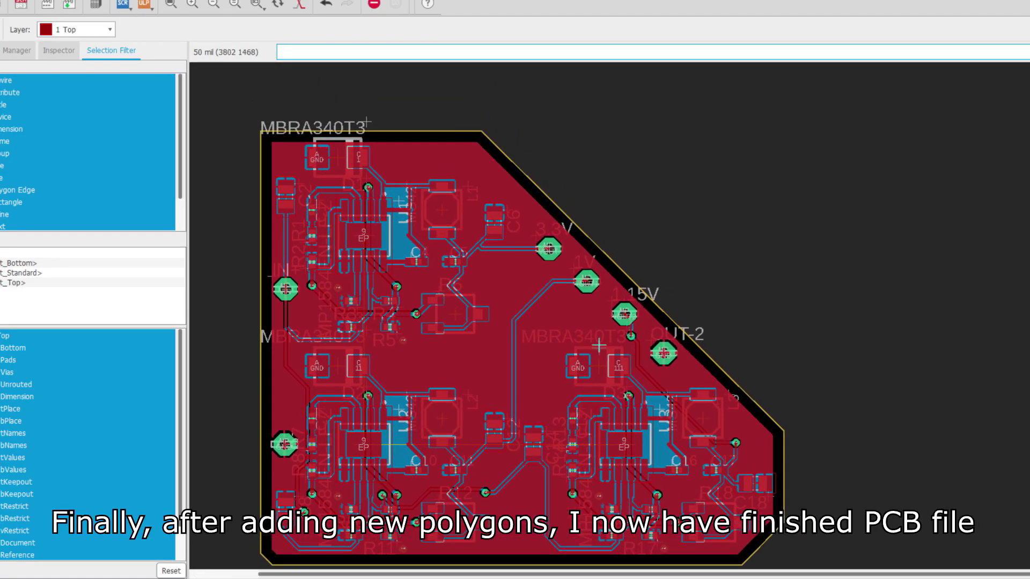
{"action": "scroll", "coordinate": [592, 376], "scroll_direction": "down", "scroll_amount": 2}
{"action": "scroll", "coordinate": [621, 327], "scroll_direction": "up", "scroll_amount": 5}
{"action": "mouse_move", "coordinate": [530, 411]}
{"action": "middle_mouse_down"}
{"action": "mouse_move", "coordinate": [744, 500]}
{"action": "mouse_move", "coordinate": [775, 488]}
{"action": "mouse_move", "coordinate": [800, 369]}
{"action": "mouse_move", "coordinate": [798, 298]}
{"action": "middle_mouse_up"}
{"action": "mouse_move", "coordinate": [770, 465]}
{"action": "middle_mouse_down"}
{"action": "mouse_move", "coordinate": [747, 331]}
{"action": "mouse_move", "coordinate": [724, 311]}
{"action": "middle_mouse_up"}
{"action": "middle_click_drag", "start_coordinate": [857, 348], "coordinate": [715, 346]}
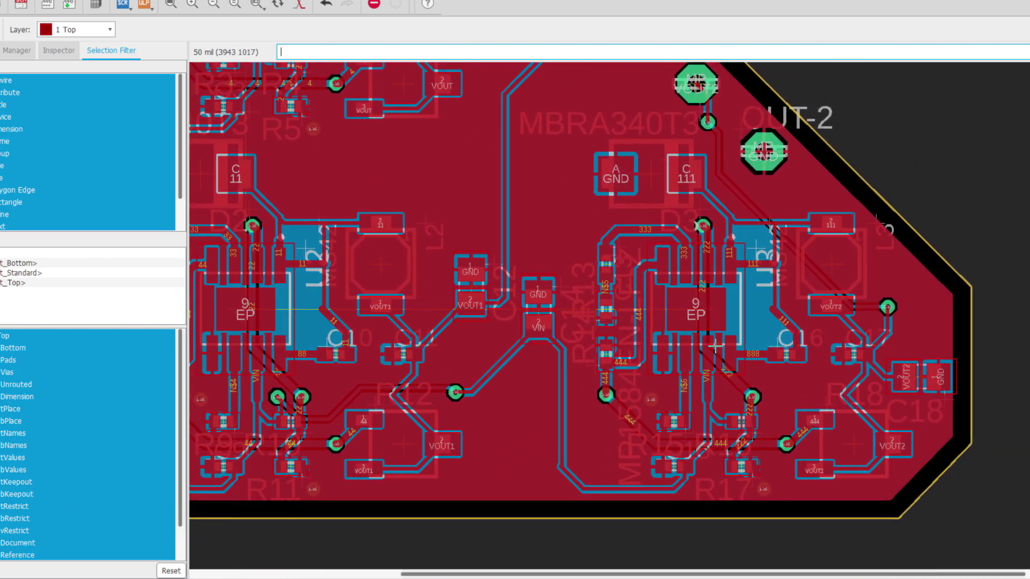
{"action": "scroll", "coordinate": [715, 347], "scroll_direction": "down", "scroll_amount": 3}
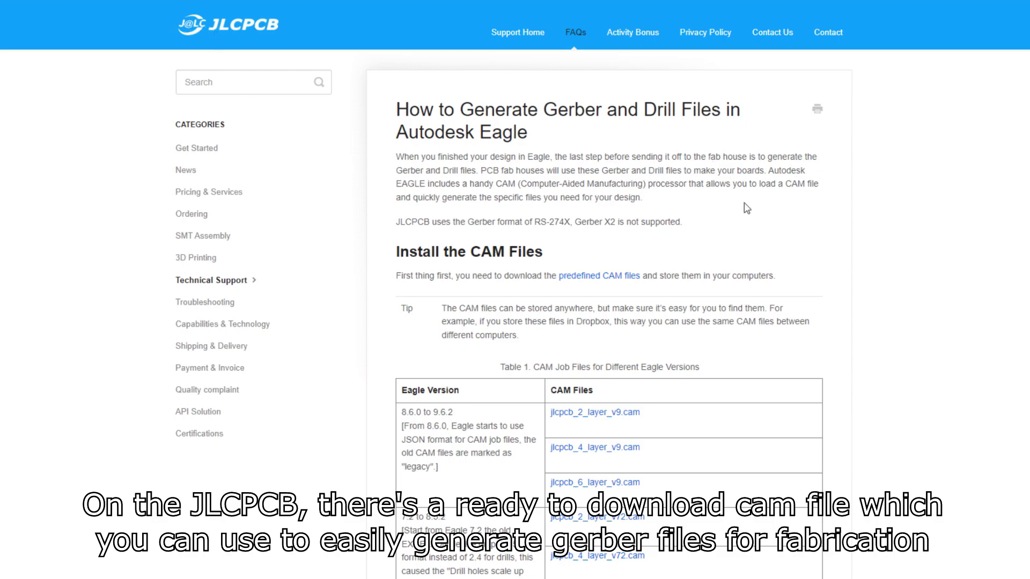
On the JLCPCB help page, save the jlcpcb_2_layer_v9.cam file for Eagle 8.6.0 to 9.6.2
{"action": "scroll", "coordinate": [747, 207], "scroll_direction": "down", "scroll_amount": 3}
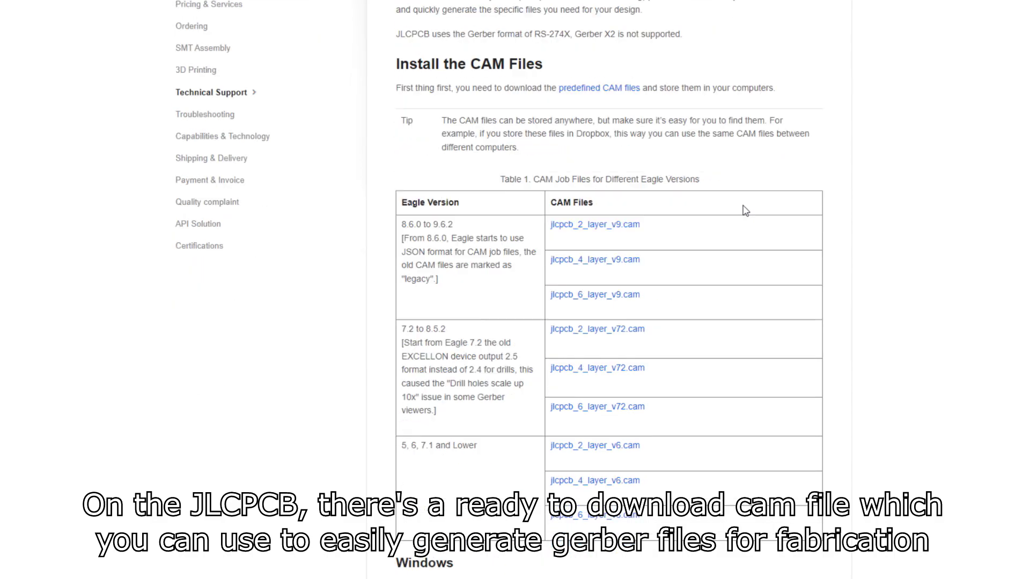
{"action": "right_click", "coordinate": [575, 232]}
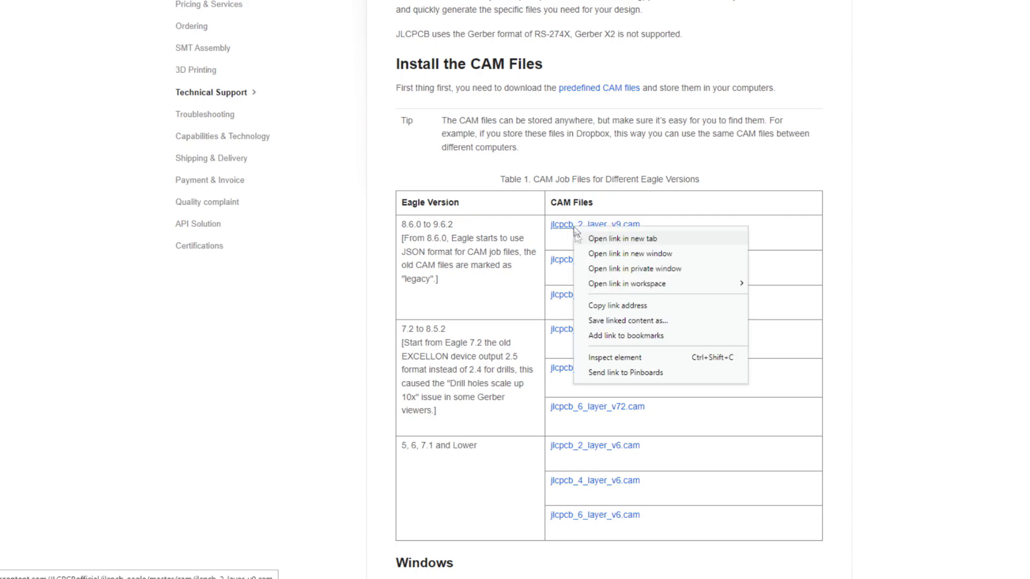
{"action": "left_click", "coordinate": [625, 321]}
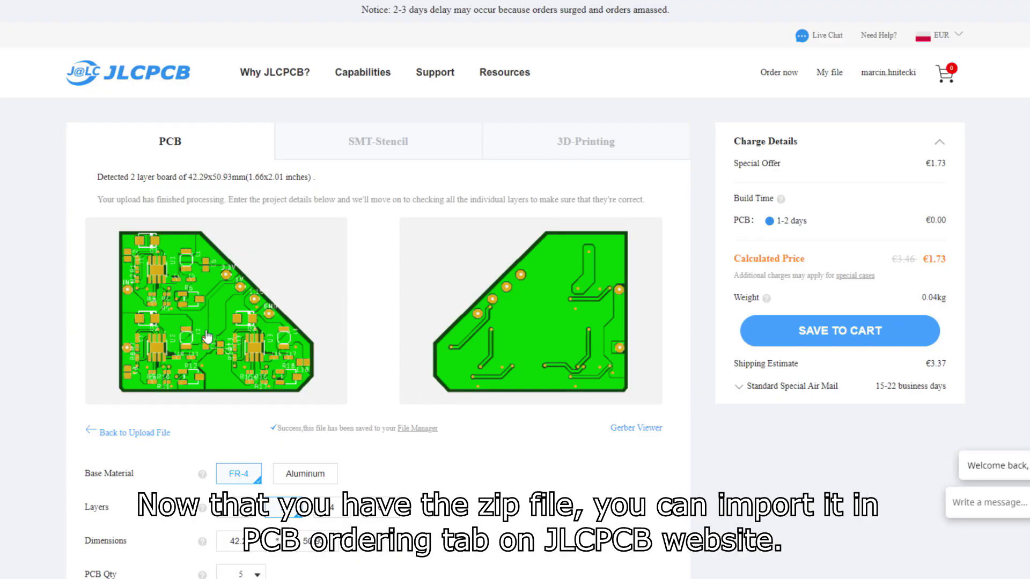
Set the PCB color to Blue in the JLCPCB order and check the board preview
{"action": "scroll", "coordinate": [235, 263], "scroll_direction": "down", "scroll_amount": 4}
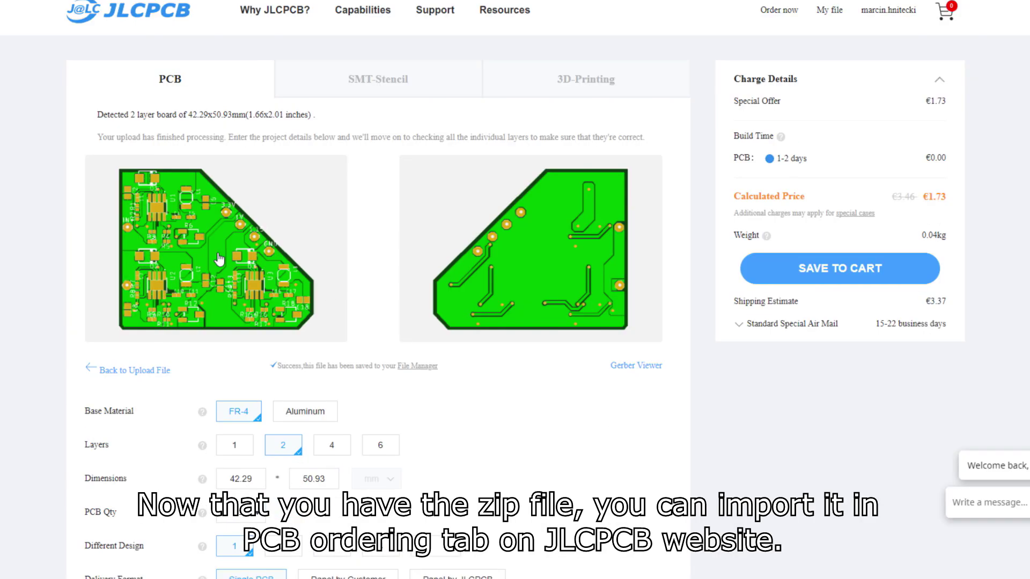
{"action": "scroll", "coordinate": [234, 258], "scroll_direction": "down", "scroll_amount": 1}
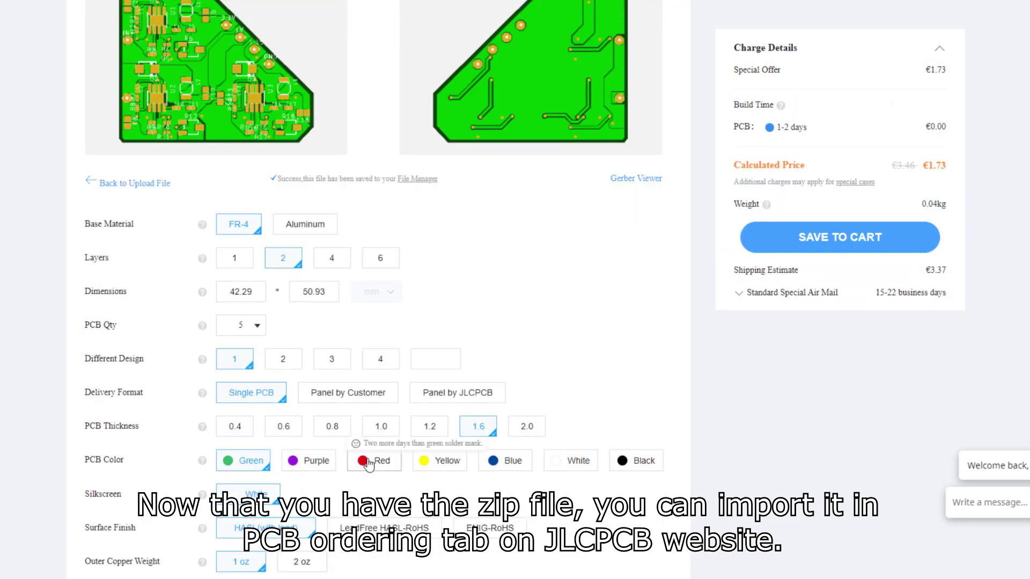
{"action": "left_click", "coordinate": [503, 467]}
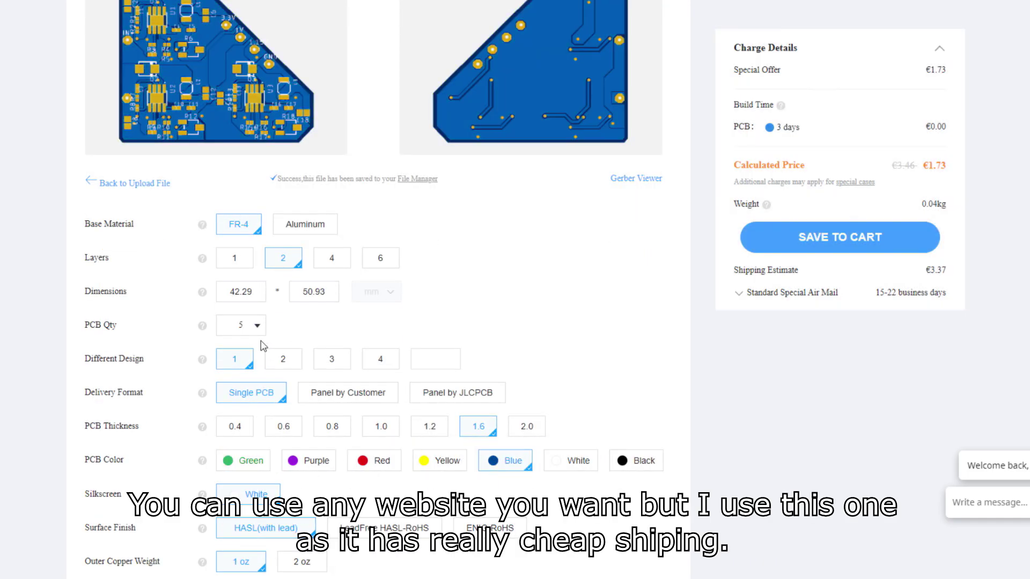
{"action": "scroll", "coordinate": [261, 346], "scroll_direction": "up", "scroll_amount": 2}
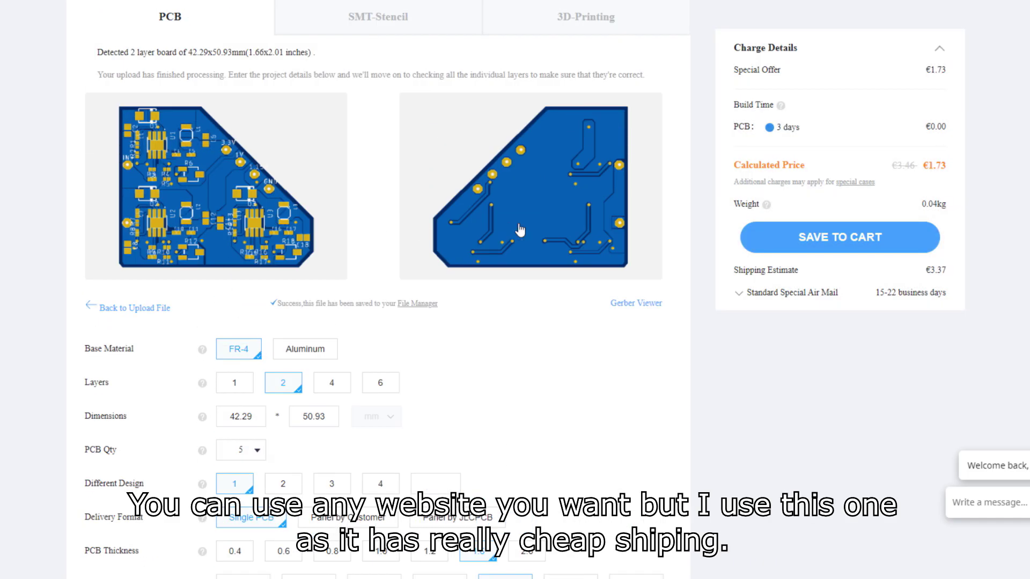
Set the PCB color to White in the order options and check the board preview
{"action": "scroll", "coordinate": [369, 281], "scroll_direction": "down", "scroll_amount": 3}
{"action": "left_click", "coordinate": [560, 400]}
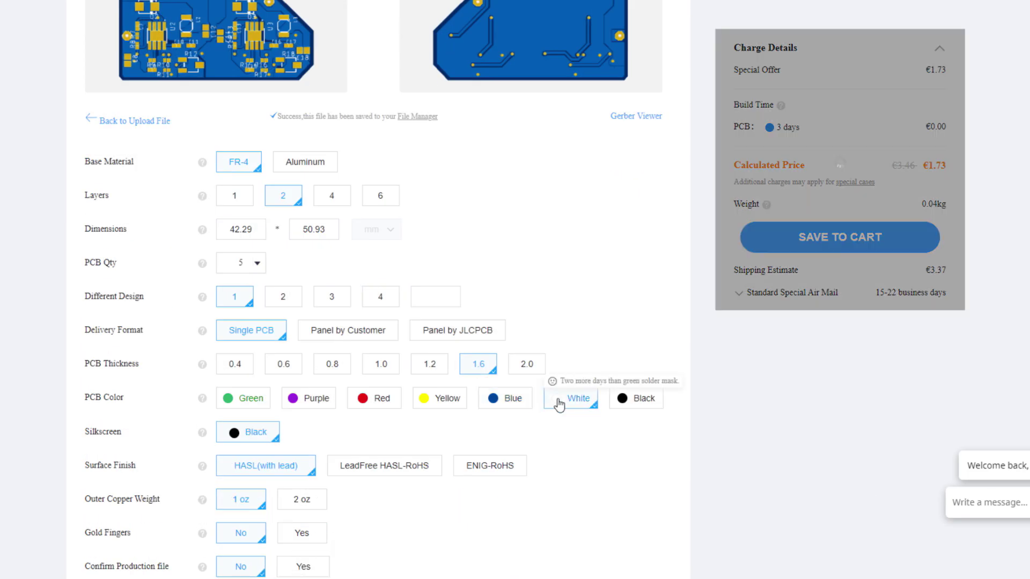
{"action": "scroll", "coordinate": [378, 287], "scroll_direction": "up", "scroll_amount": 2}
{"action": "scroll", "coordinate": [378, 287], "scroll_direction": "down", "scroll_amount": 1}
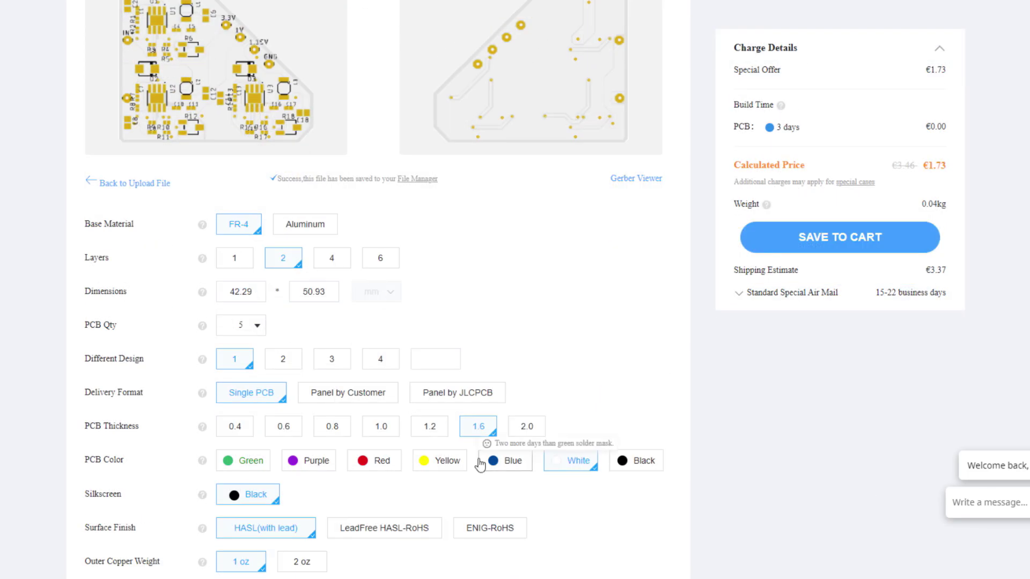